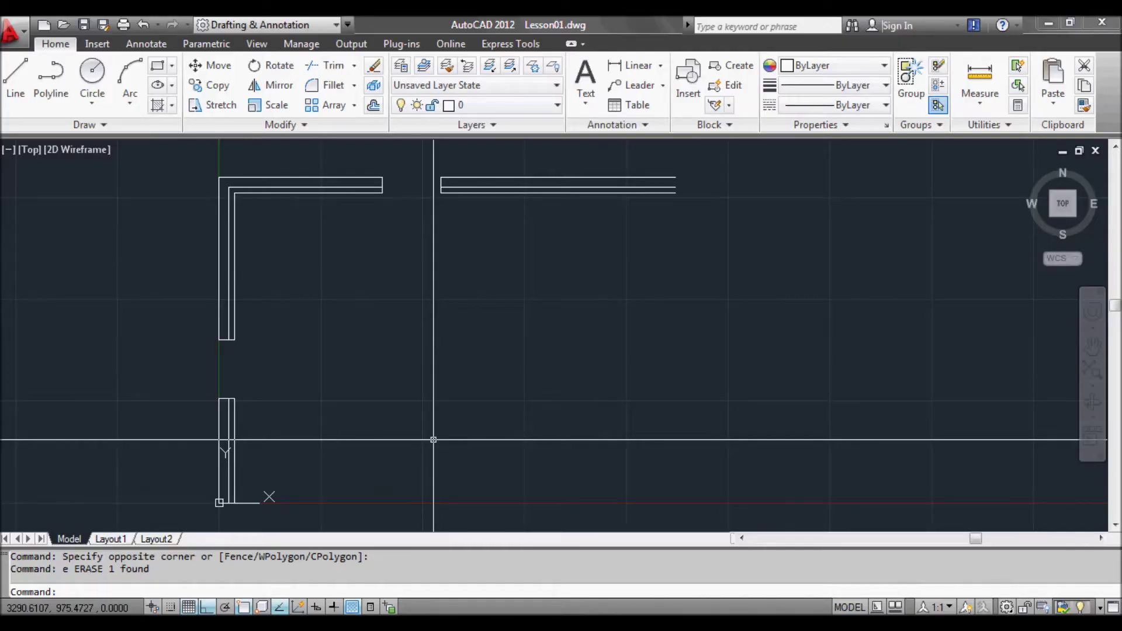
Pan and zoom to bring the lower wall pieces and window opening into view
mouse_move(338, 376)
middle_down()
mouse_move(409, 373)
mouse_move(391, 397)
middle_up()
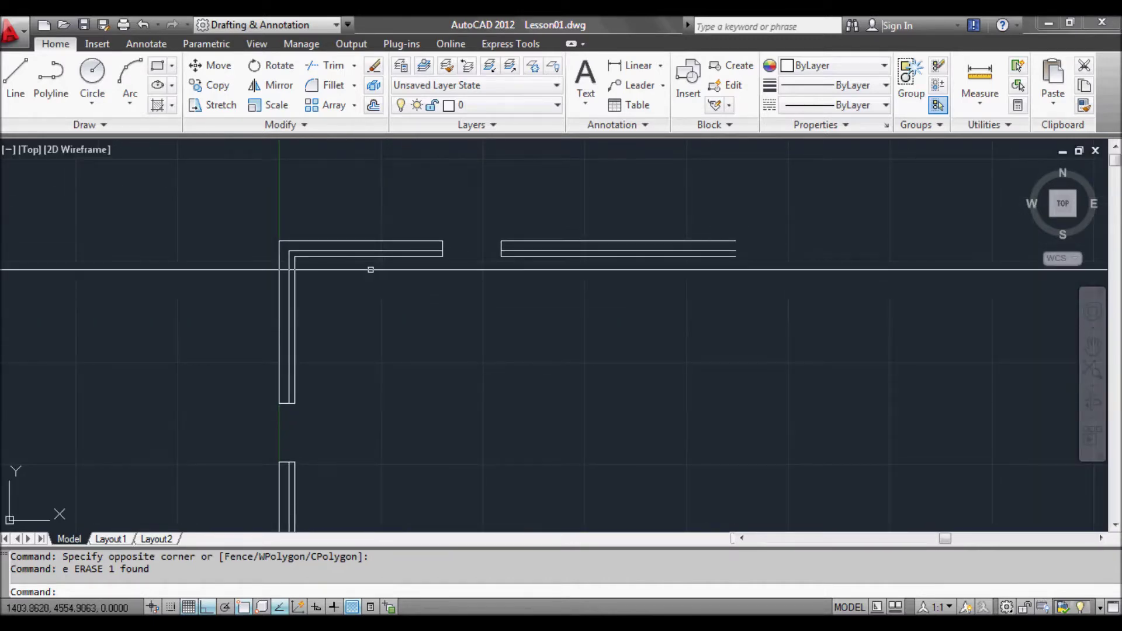
scroll(371, 269, up, 2)
scroll(374, 273, down, 2)
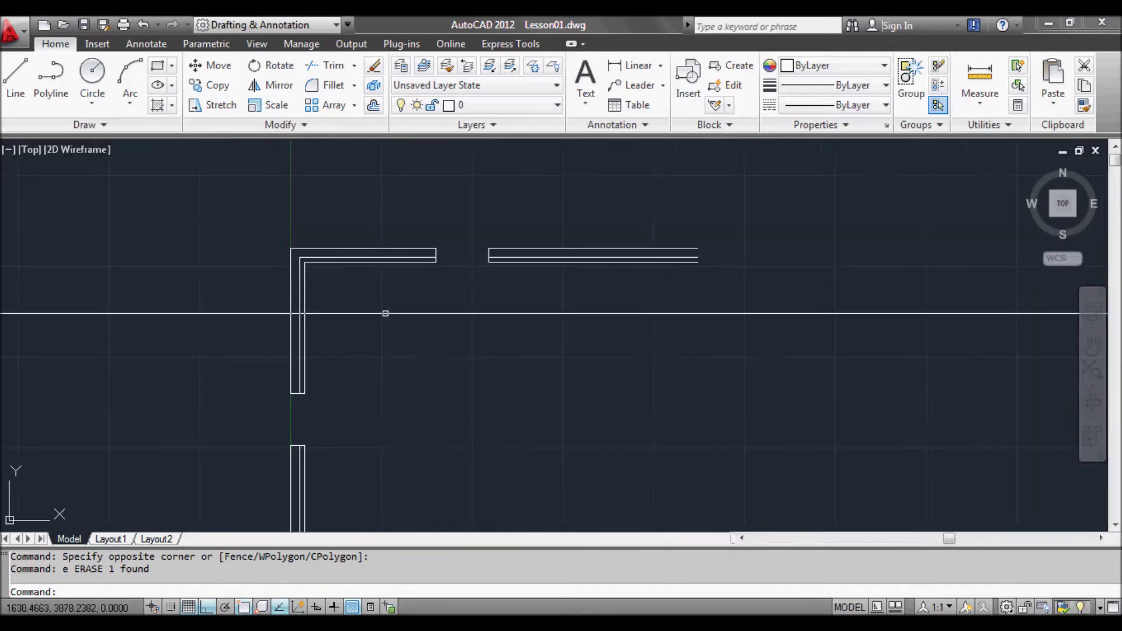
middle_drag(384, 367, 349, 306)
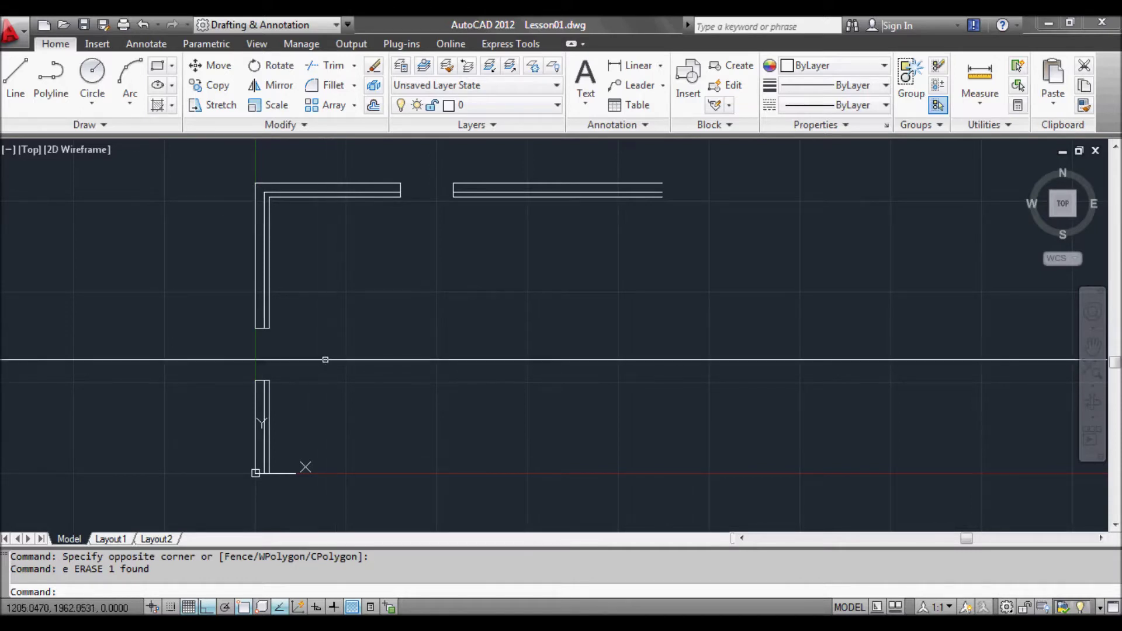
scroll(275, 370, up, 2)
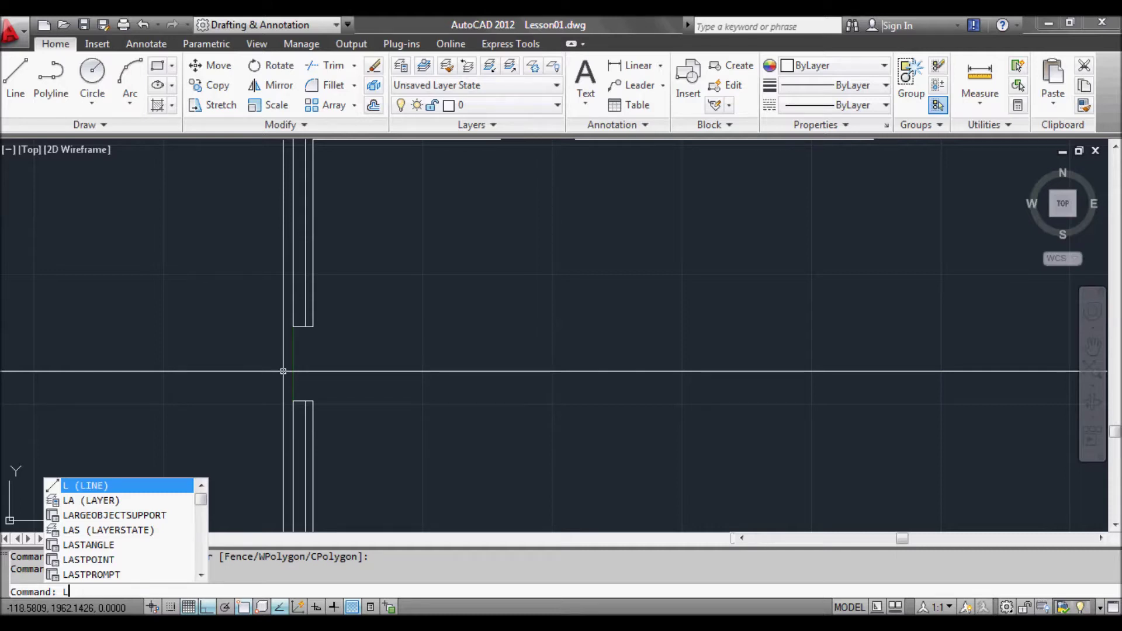
Draw a vertical line from the lower wall end to the upper notch corner using Endpoint snap
click(17, 89)
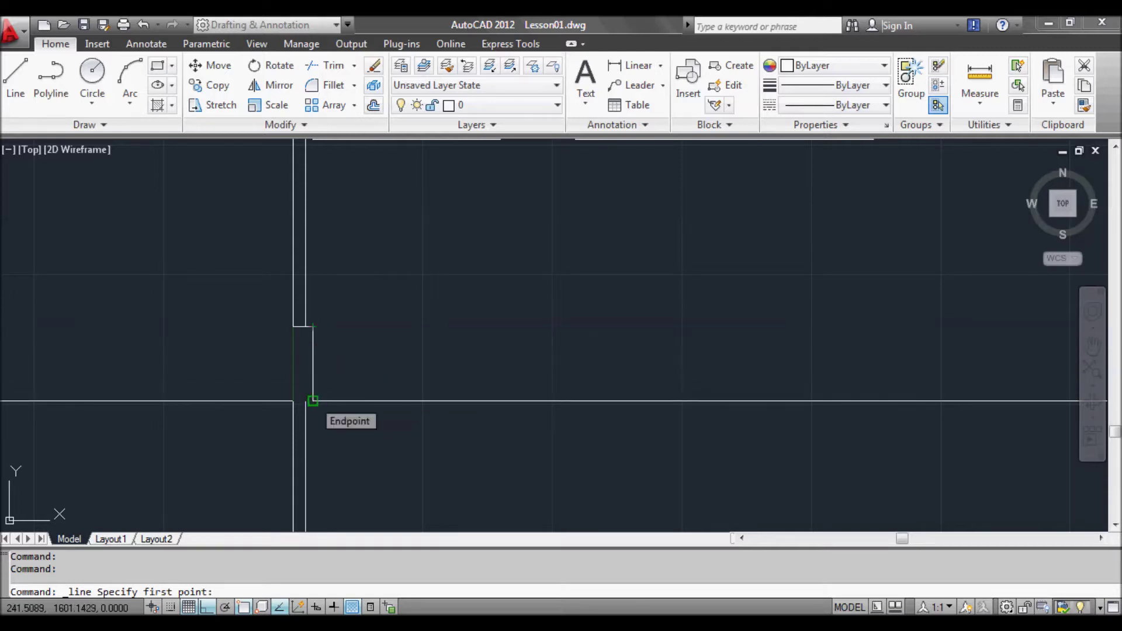
key(F3)
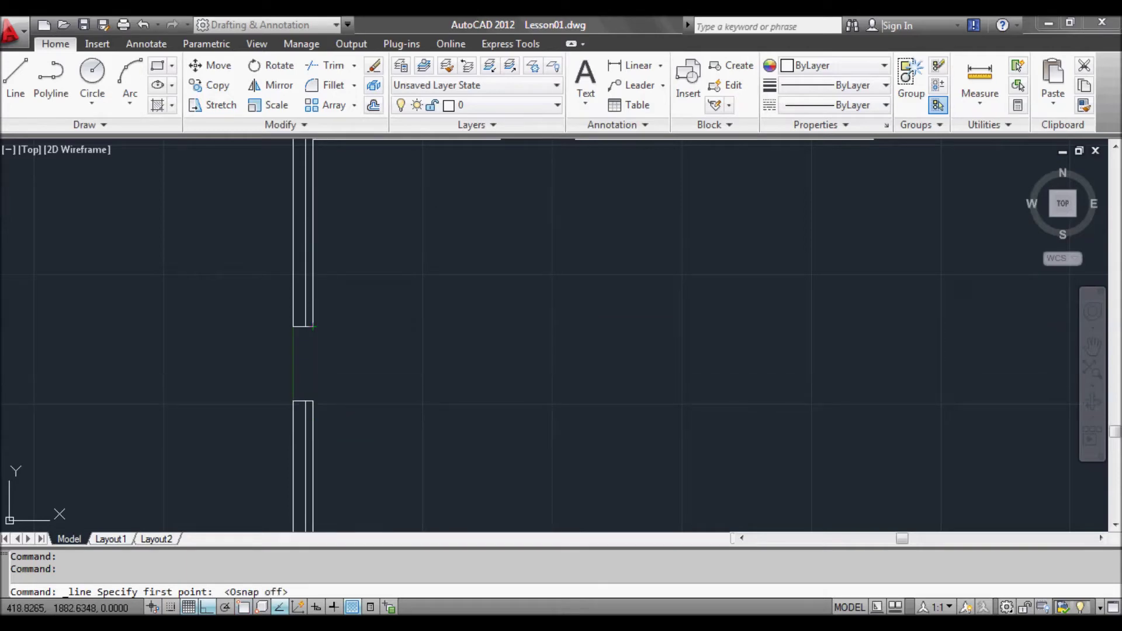
key(F3)
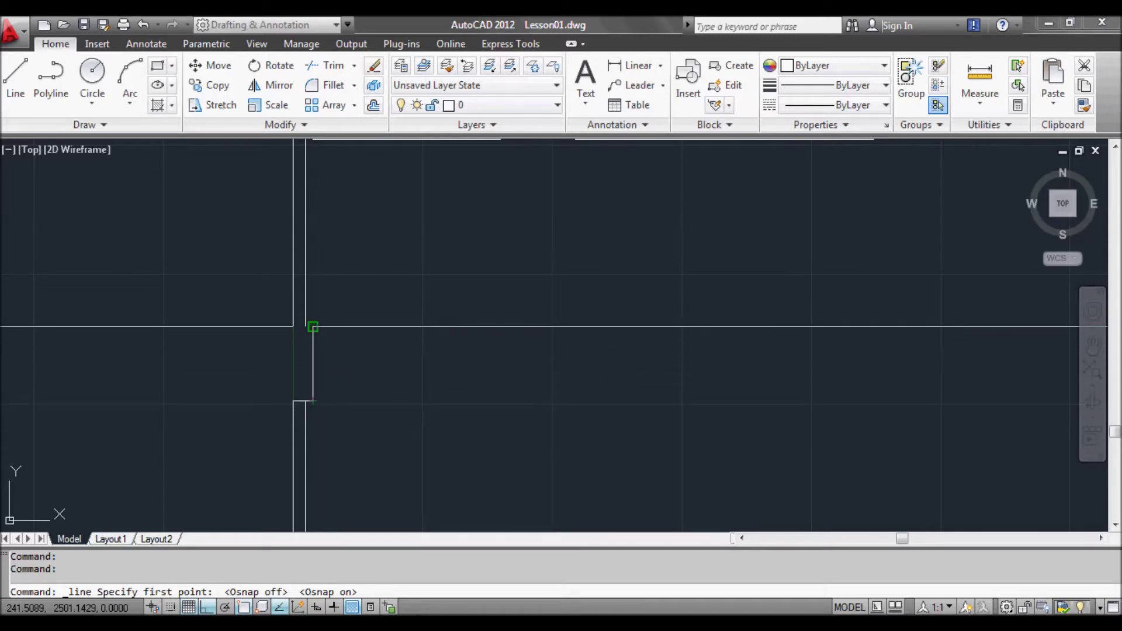
shift+right_click(313, 385)
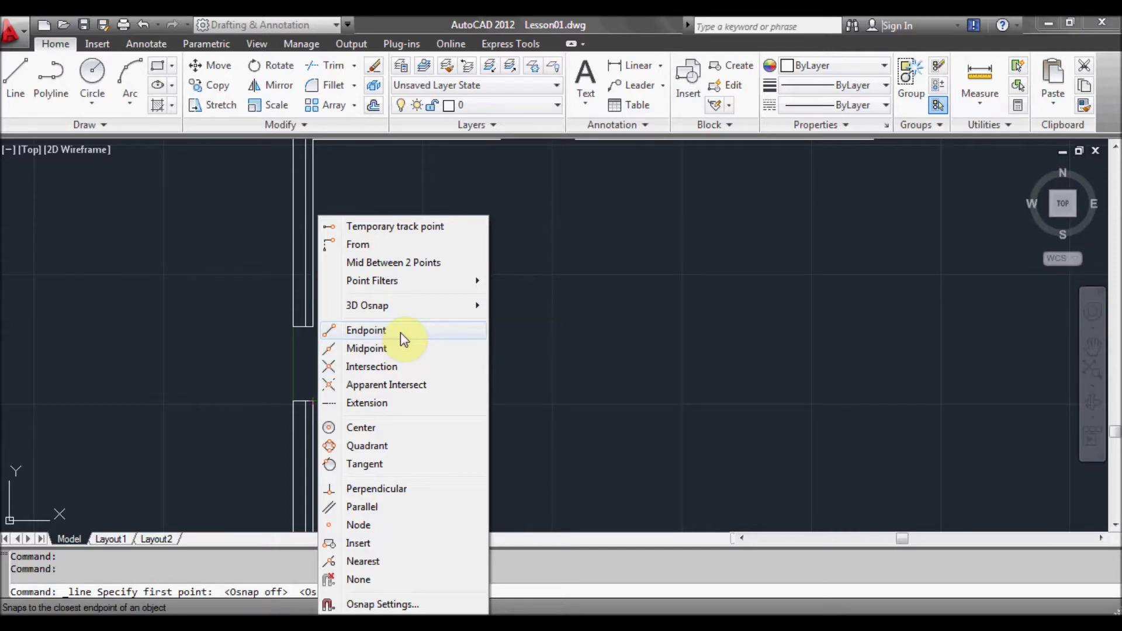
click(401, 332)
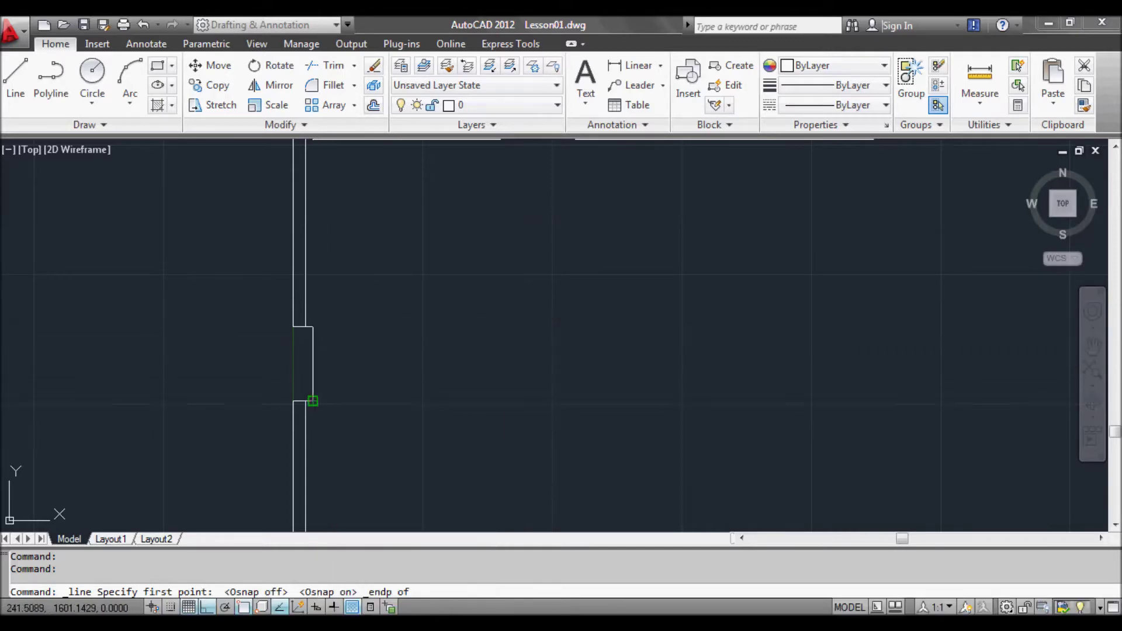
click(312, 401)
click(313, 327)
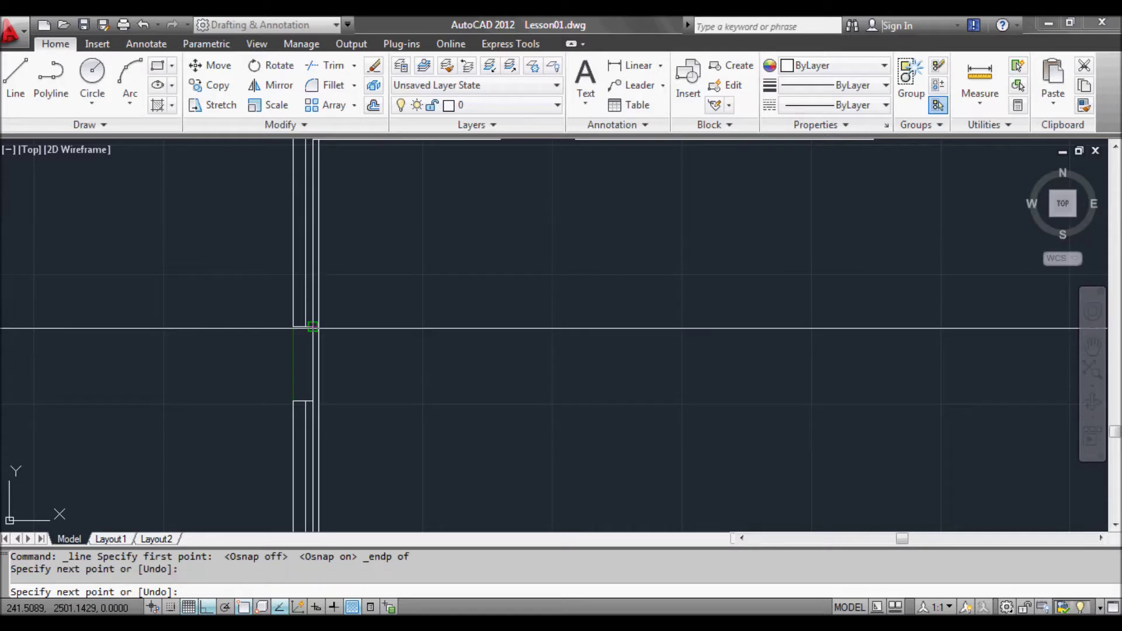
key(Return)
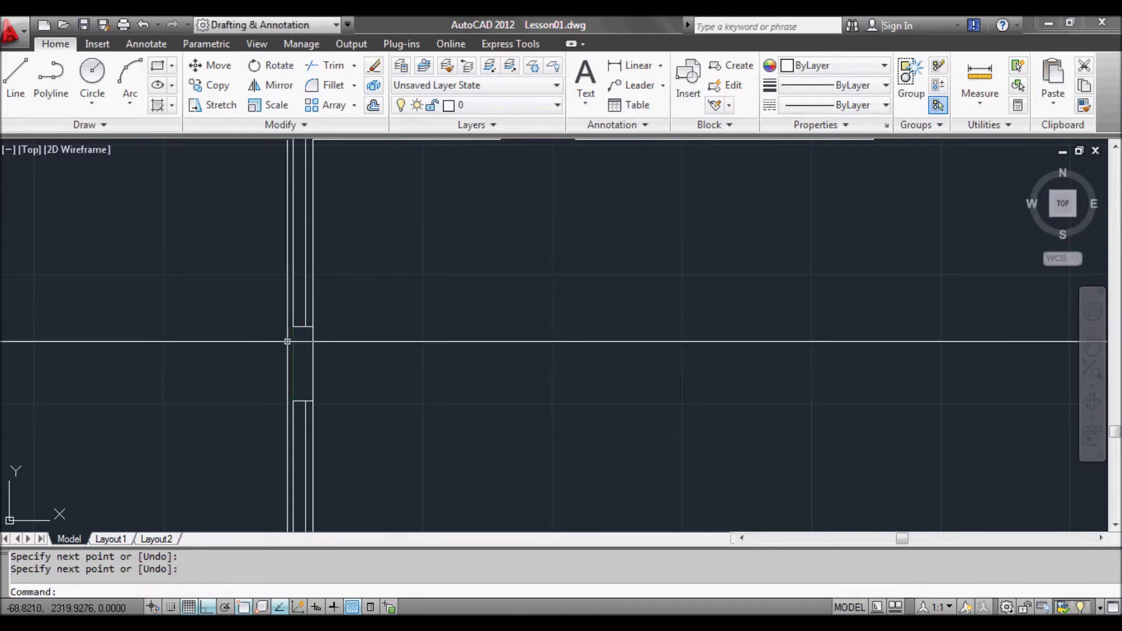
key(Return)
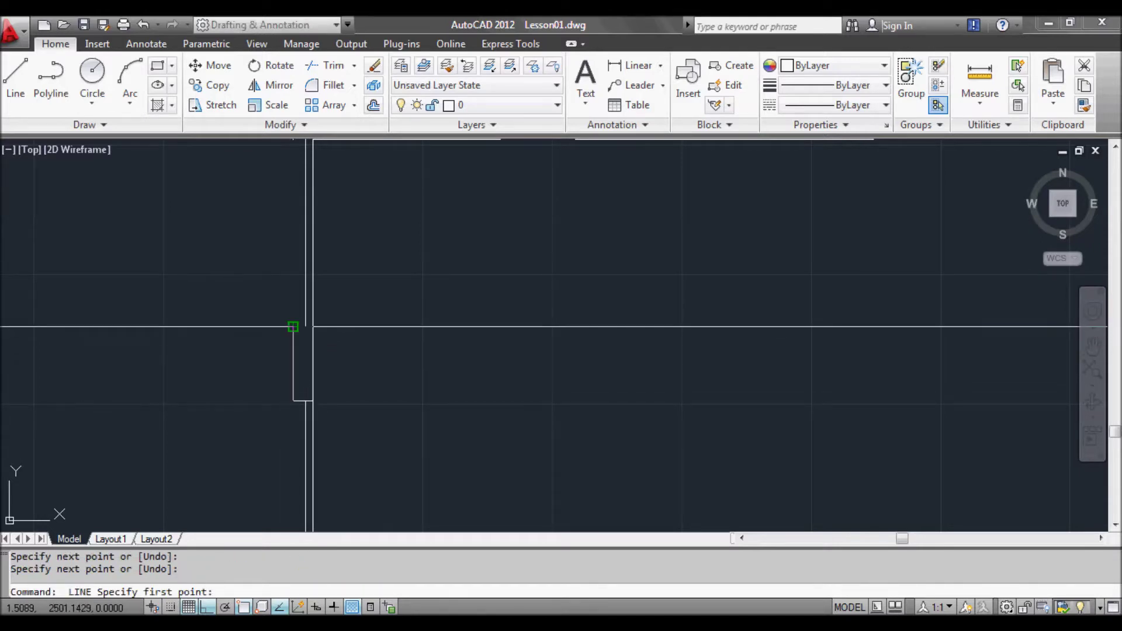
Draw a second vertical line from the upper to the lower corner on the other wall face
click(293, 326)
click(293, 401)
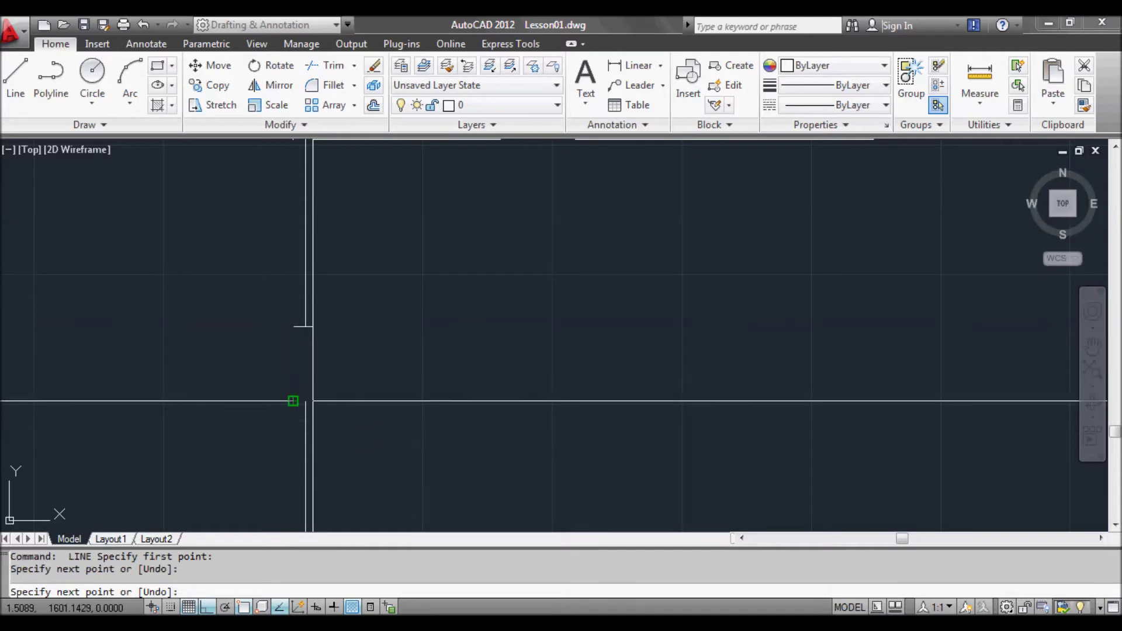
key(Return)
scroll(308, 404, up, 3)
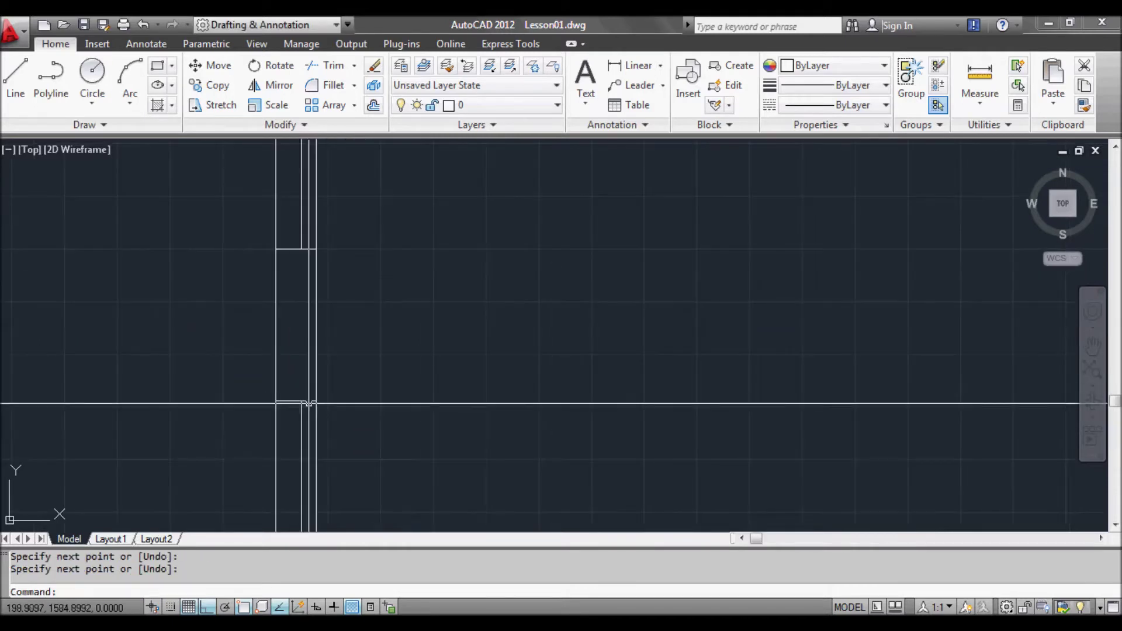
scroll(309, 404, down, 2)
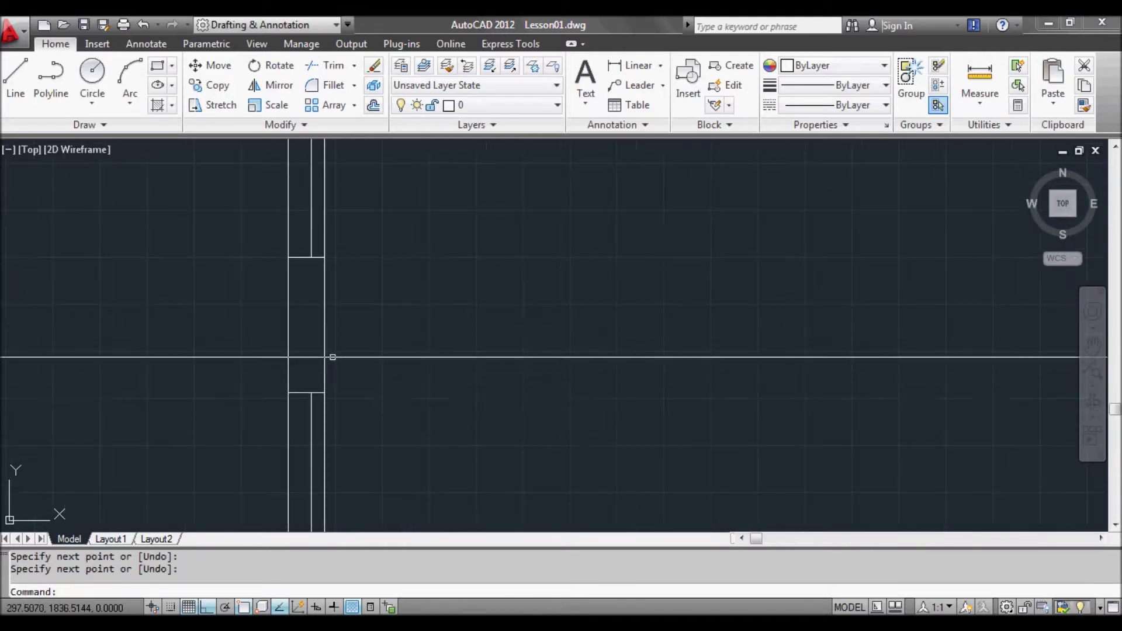
scroll(349, 393, up, 2)
key(Escape)
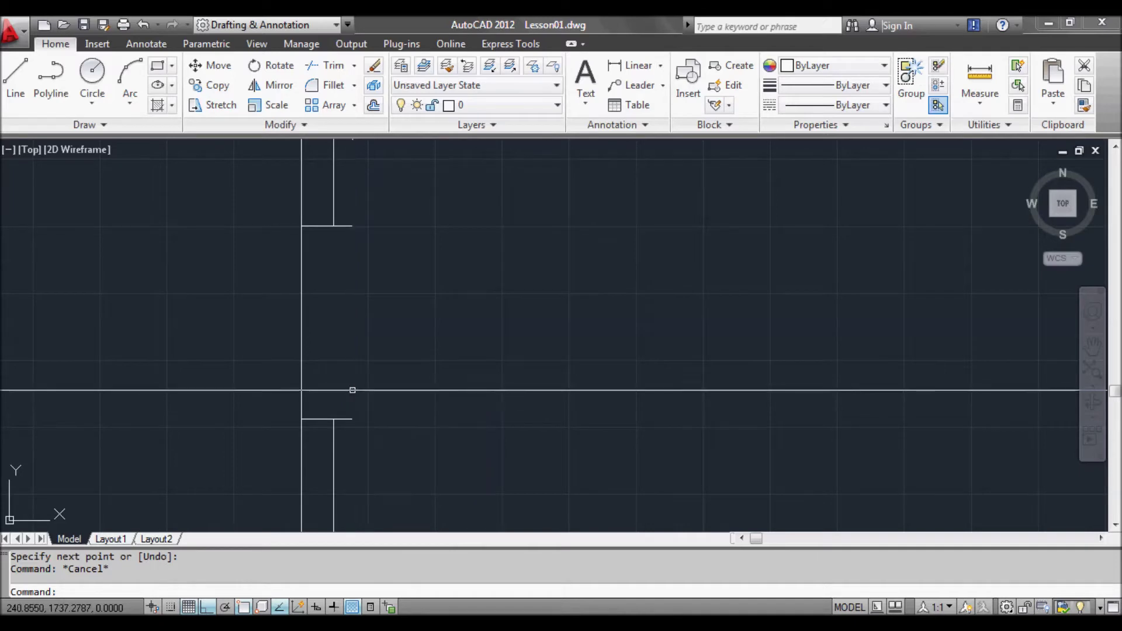
middle_drag(363, 388, 430, 370)
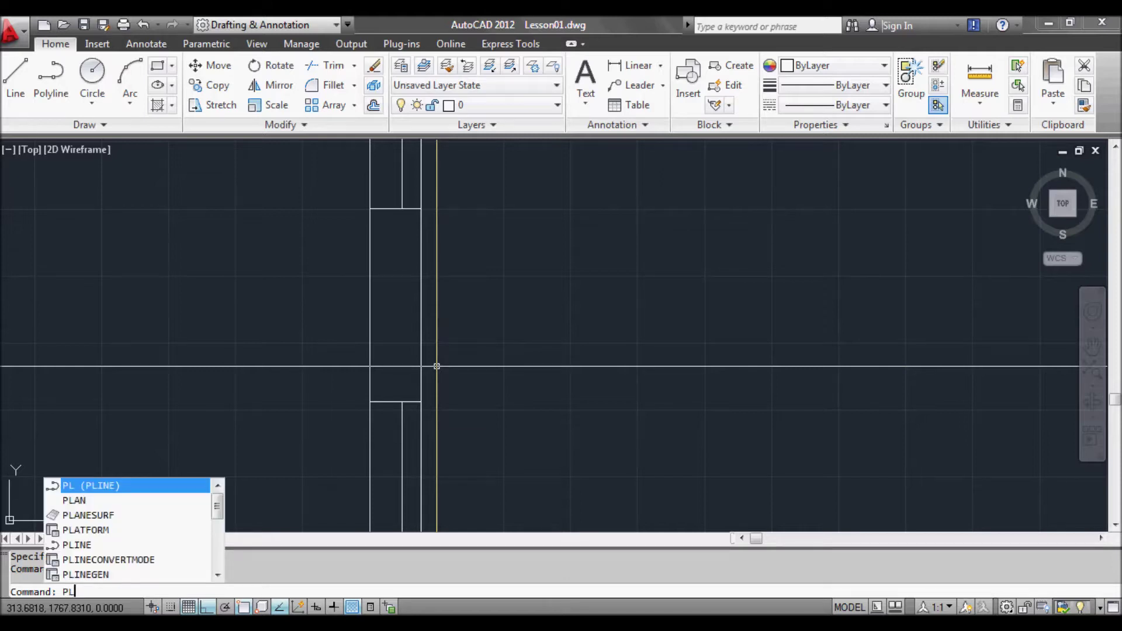
Draw a closed 140 by 40 polyline frame piece at the lower end of the opening
key(Return)
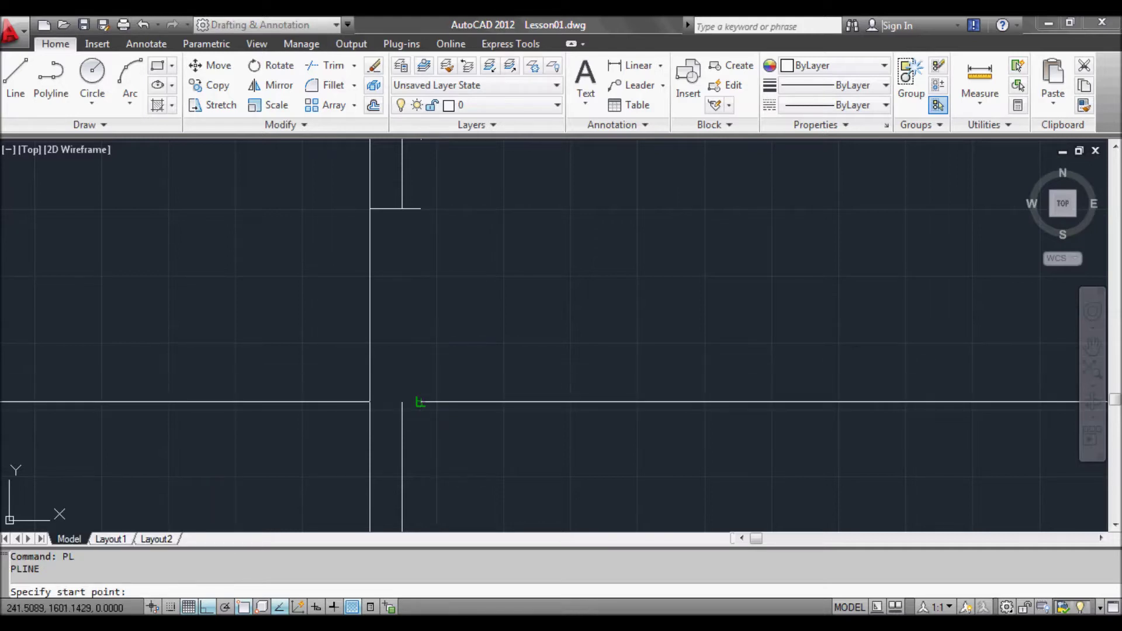
click(420, 402)
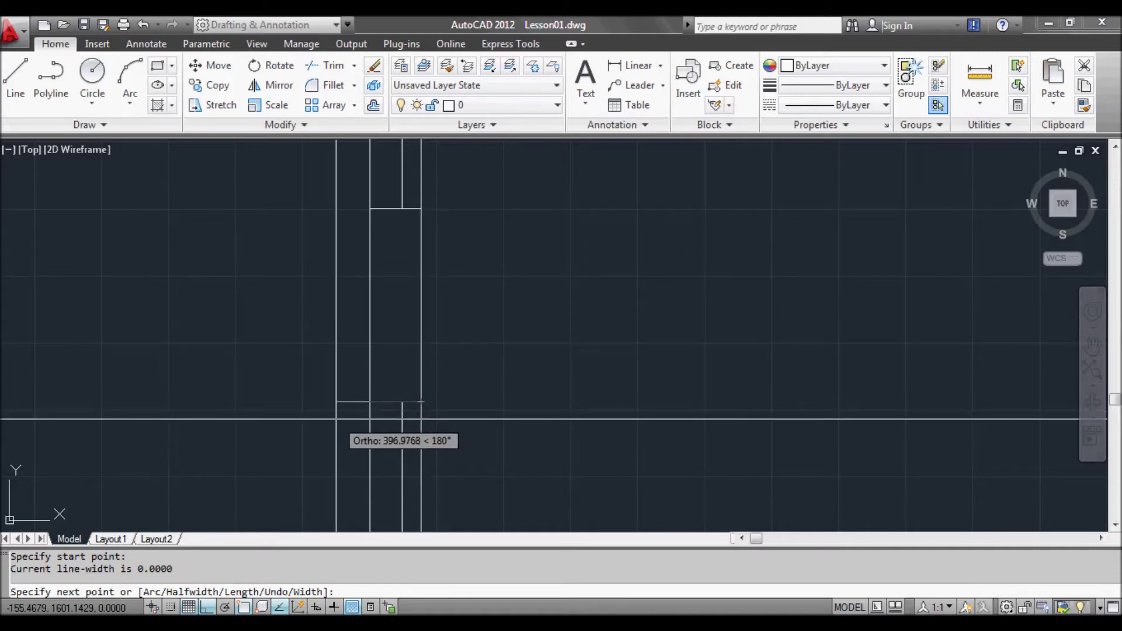
key(F8)
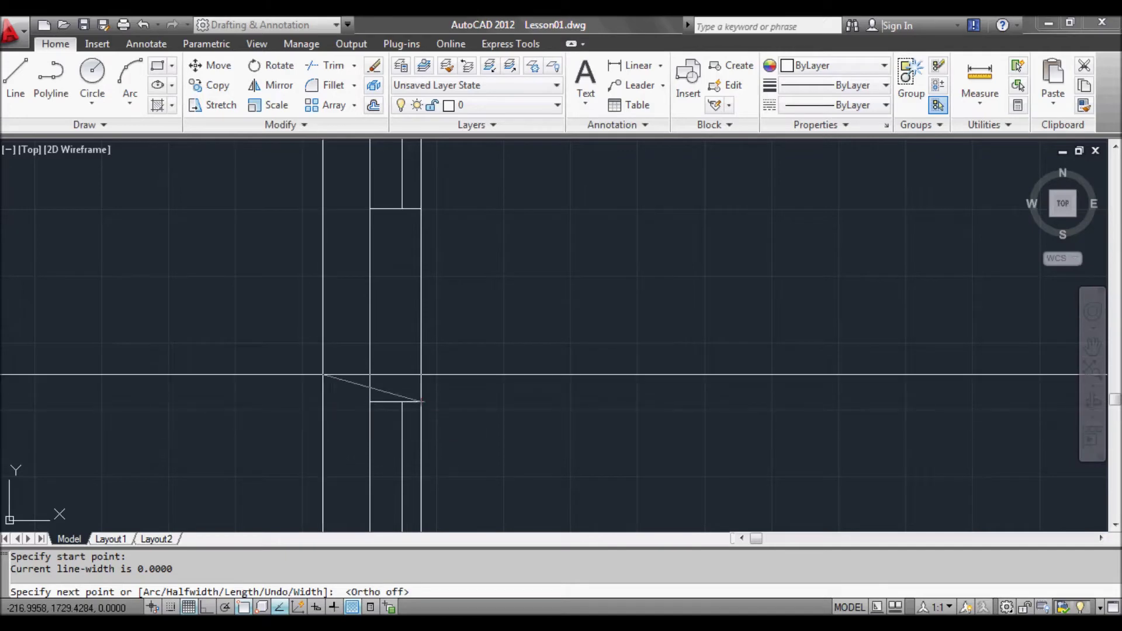
key(F8)
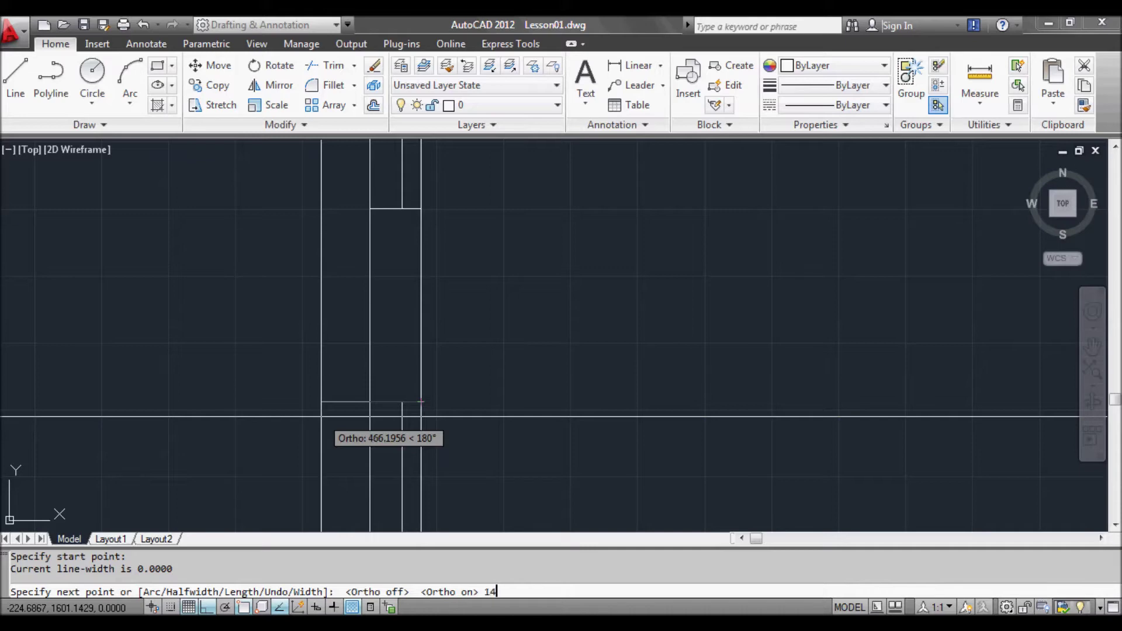
key(Return)
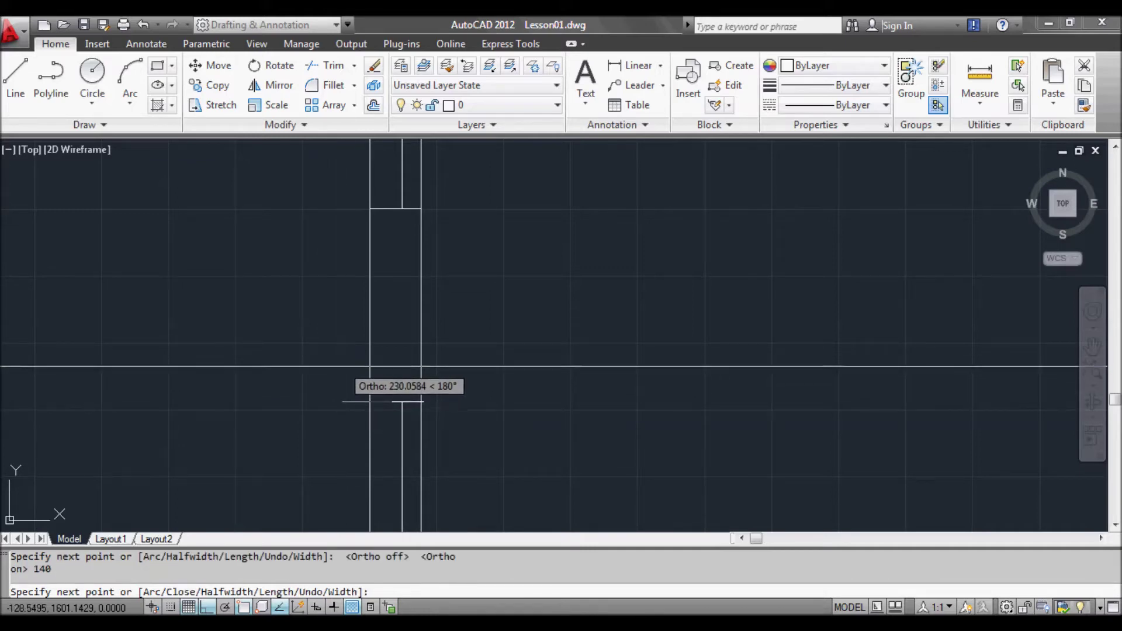
click(287, 590)
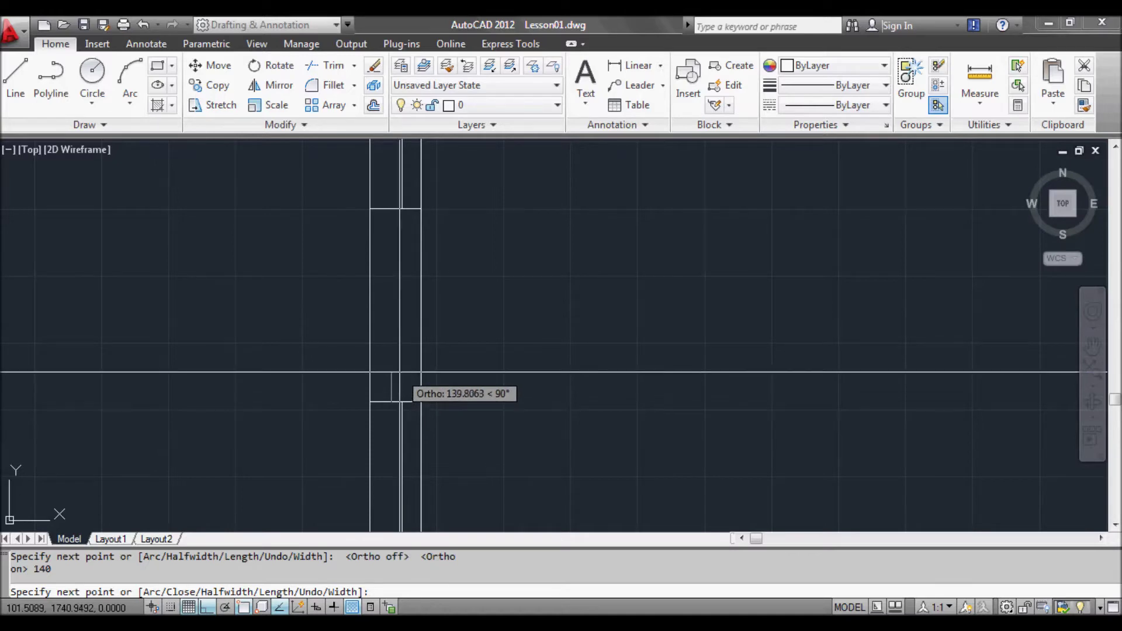
text(40)
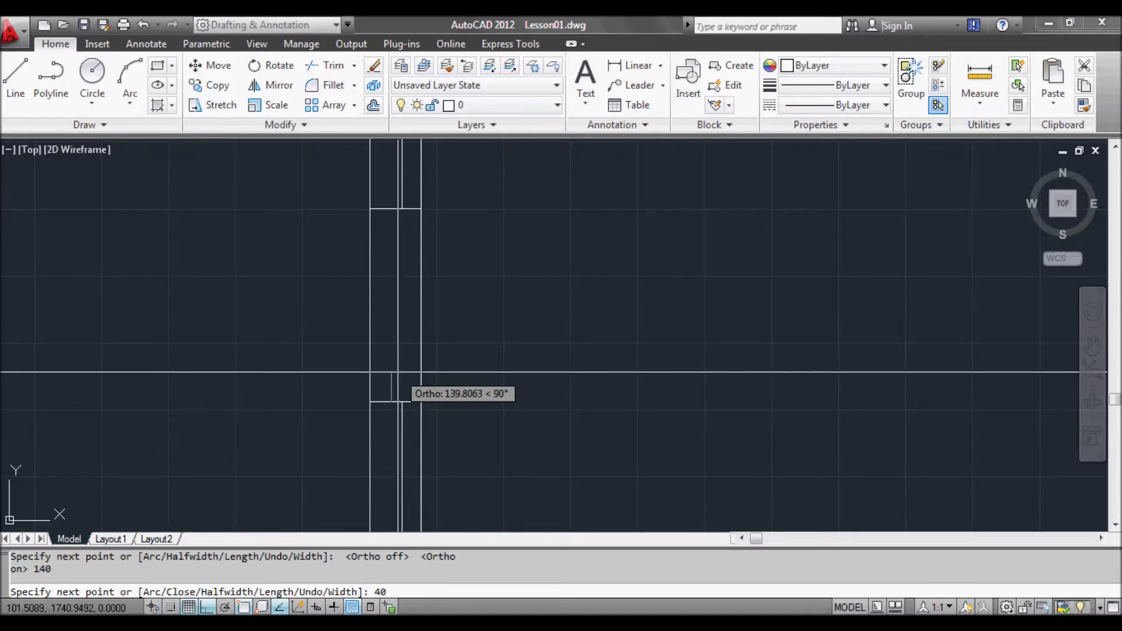
key(Return)
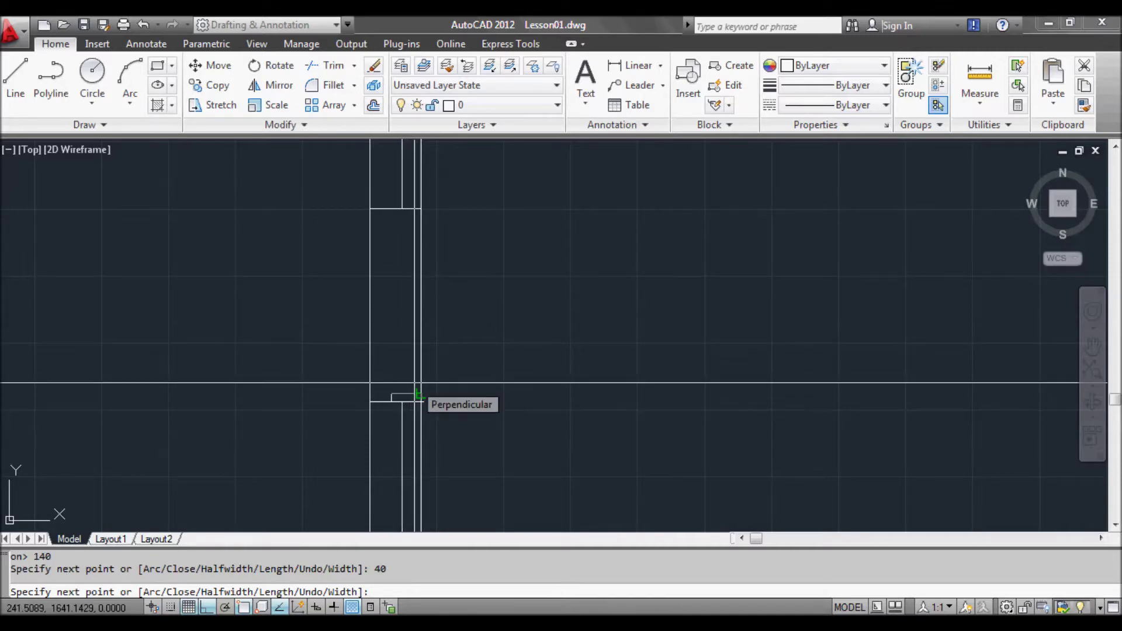
key(Return)
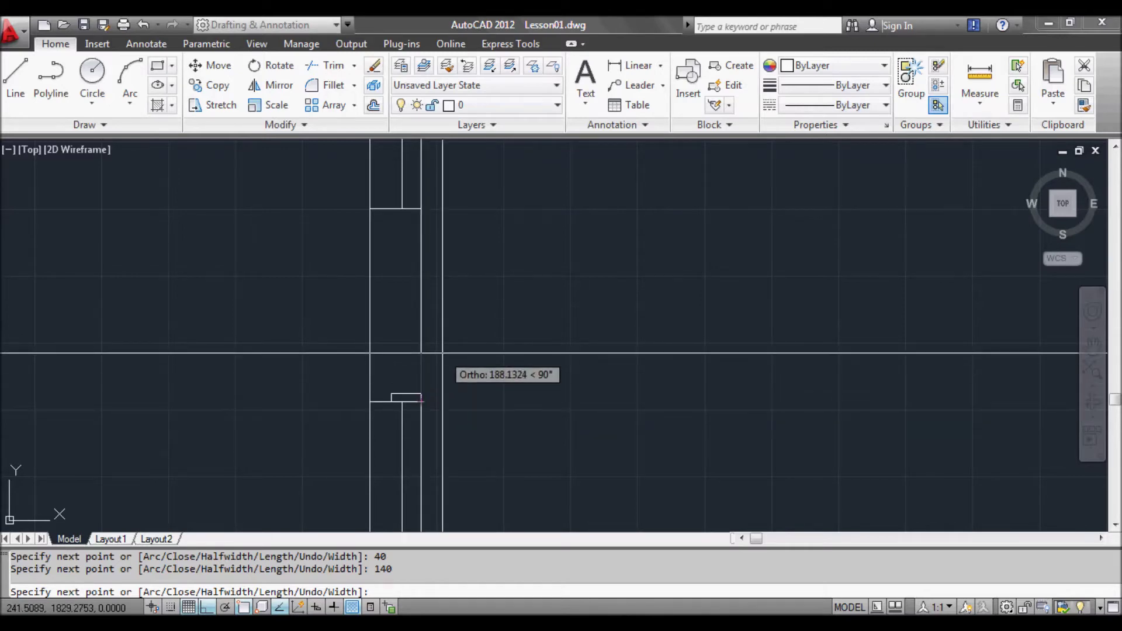
text(c)
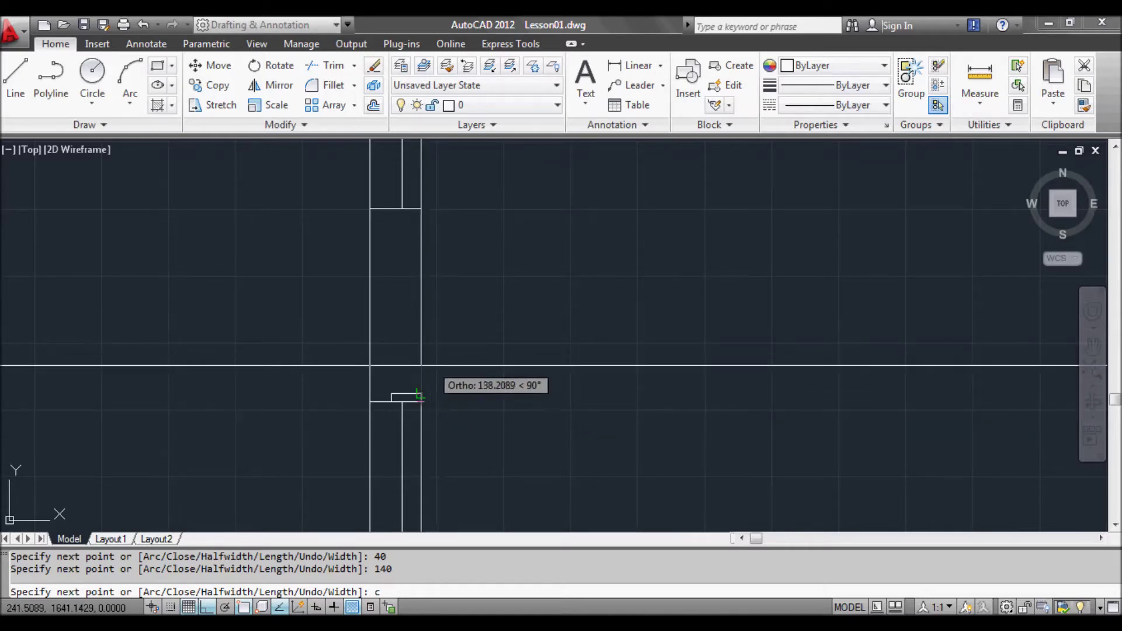
key(Return)
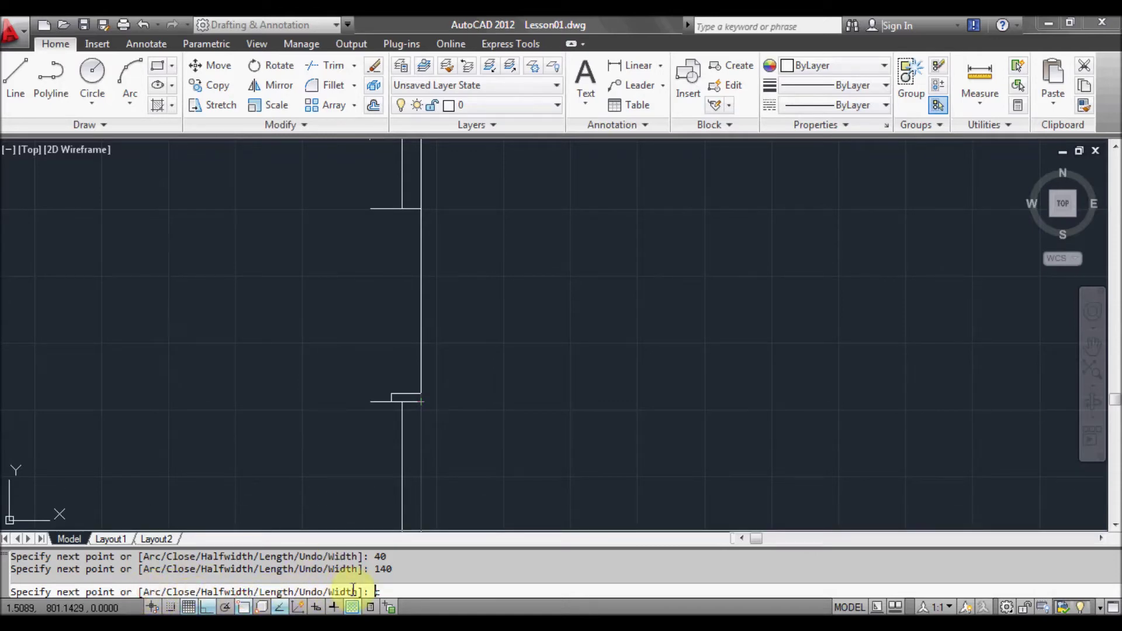
text(c)
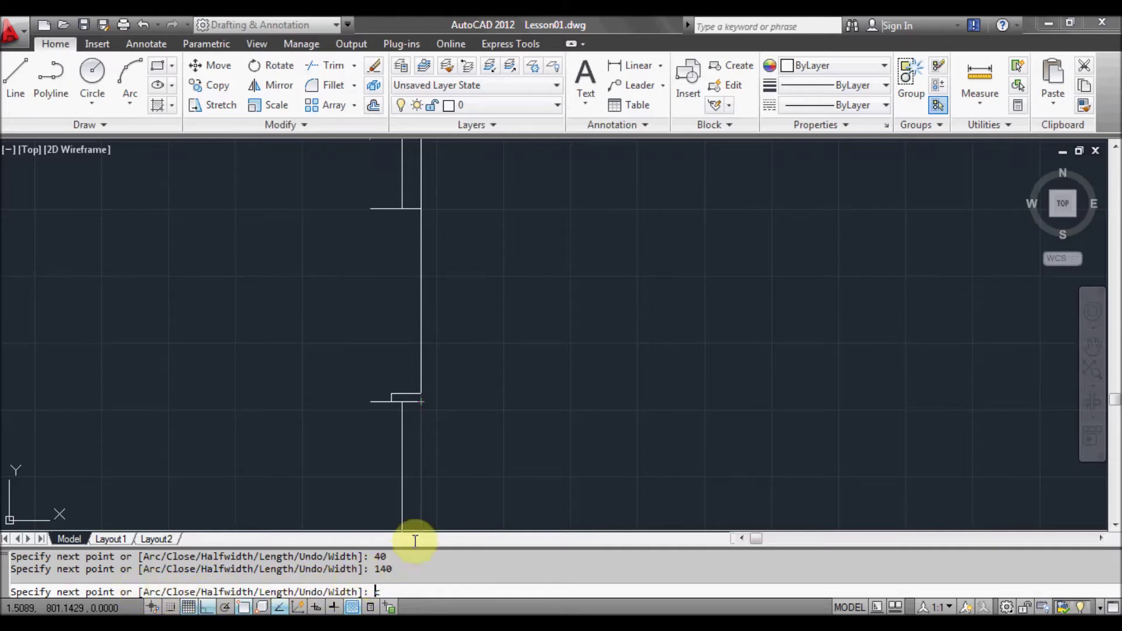
key(Return)
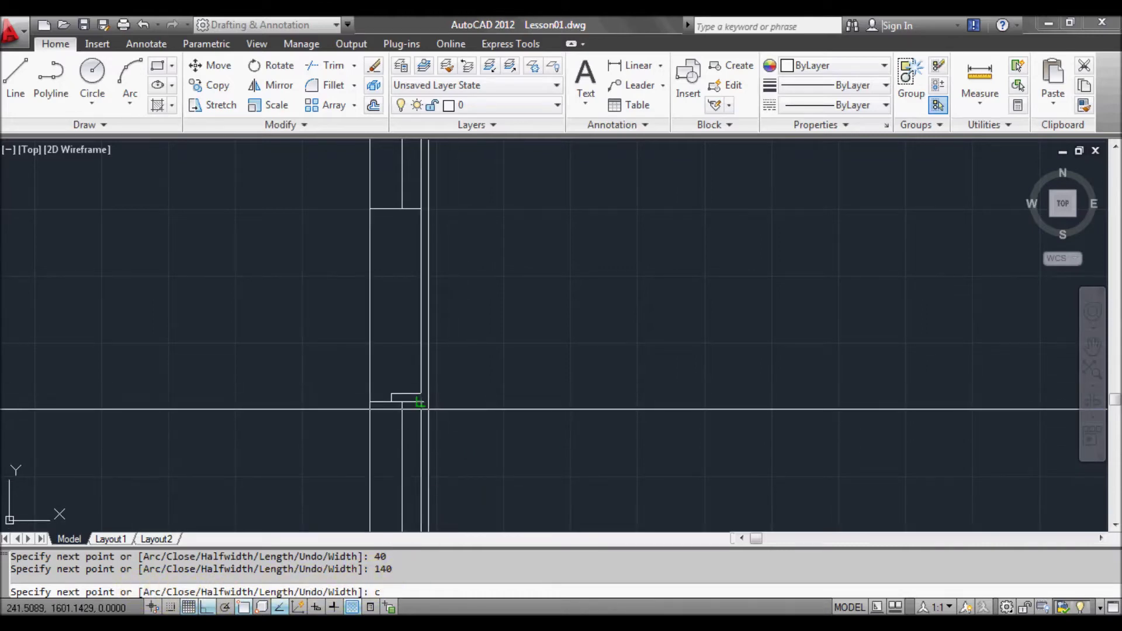
Select the small frame rectangle and pan the drawing to reposition it in view
scroll(409, 403, up, 5)
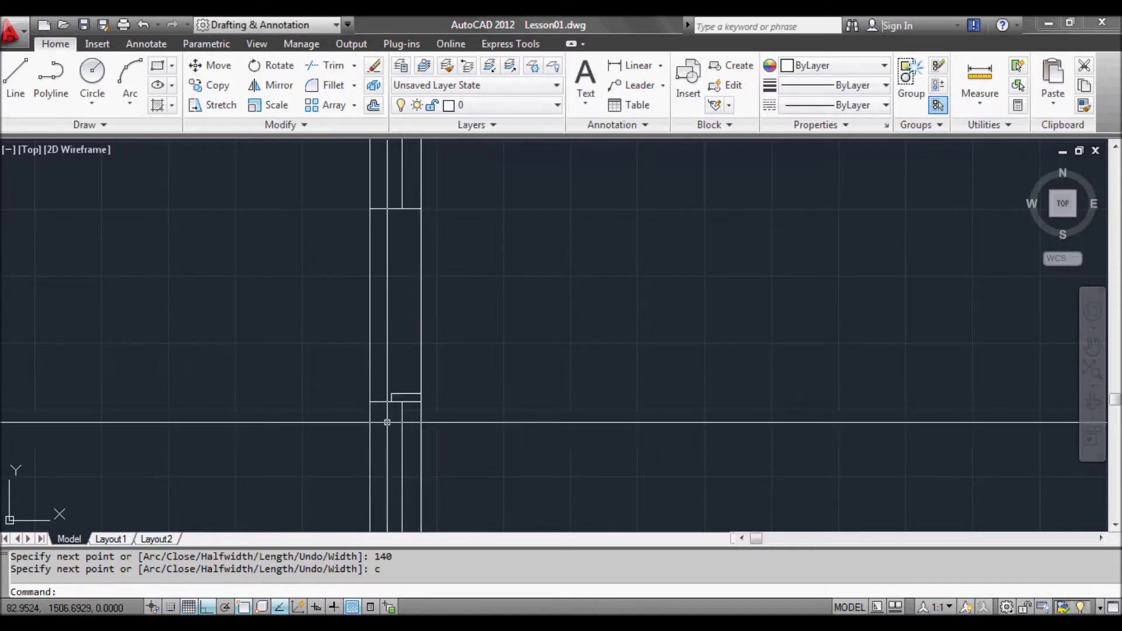
scroll(415, 391, up, 3)
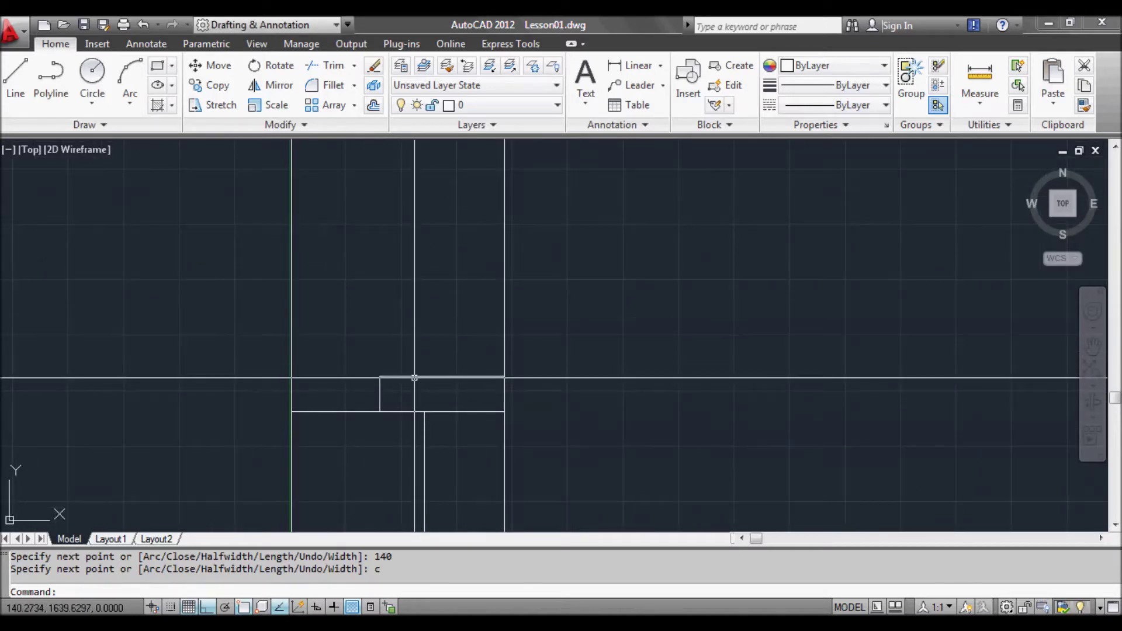
click(412, 377)
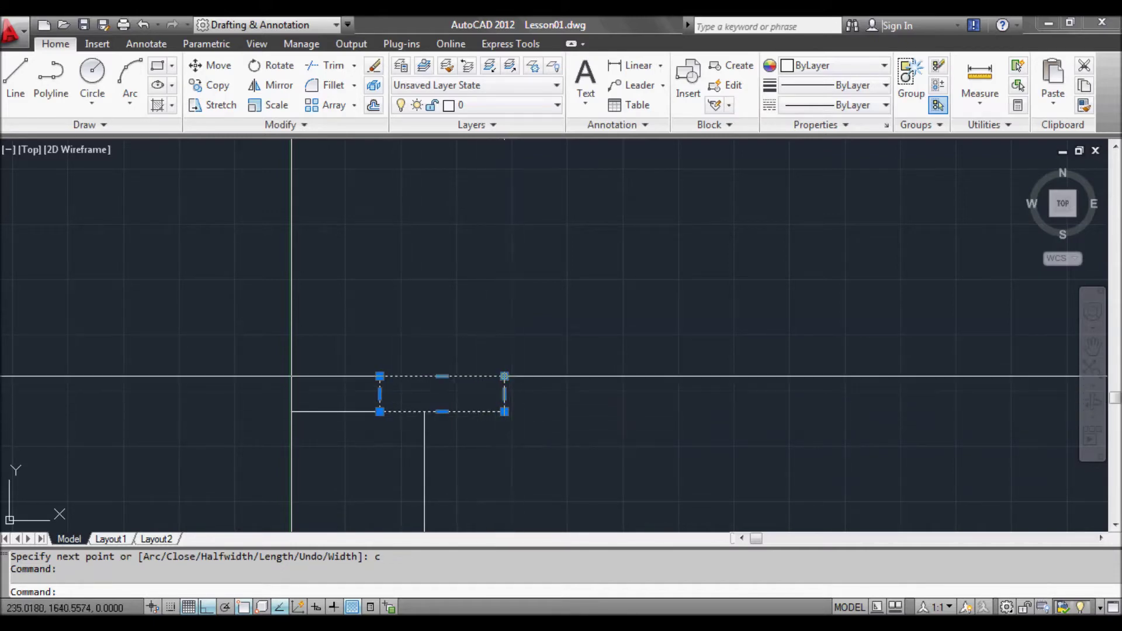
key(Escape)
click(414, 375)
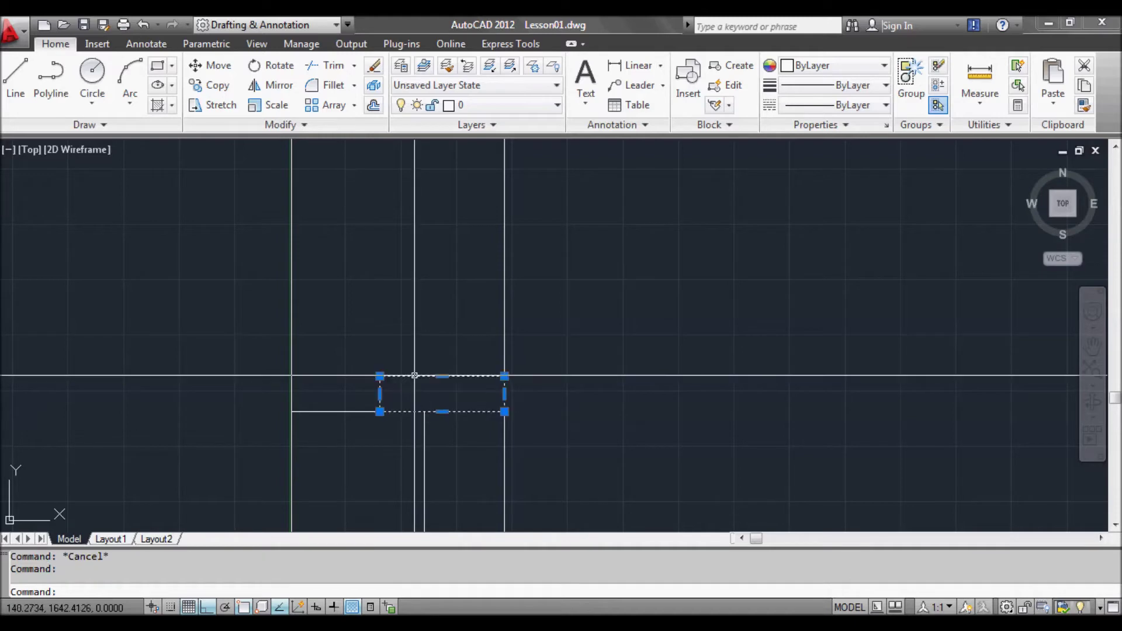
click(449, 382)
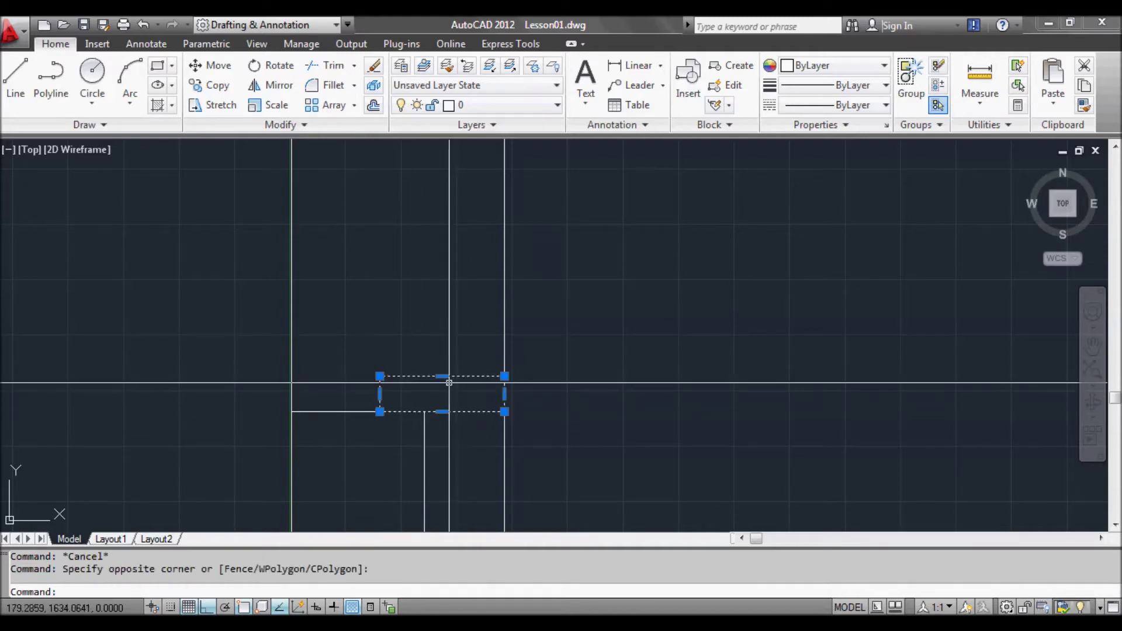
scroll(447, 387, down, 2)
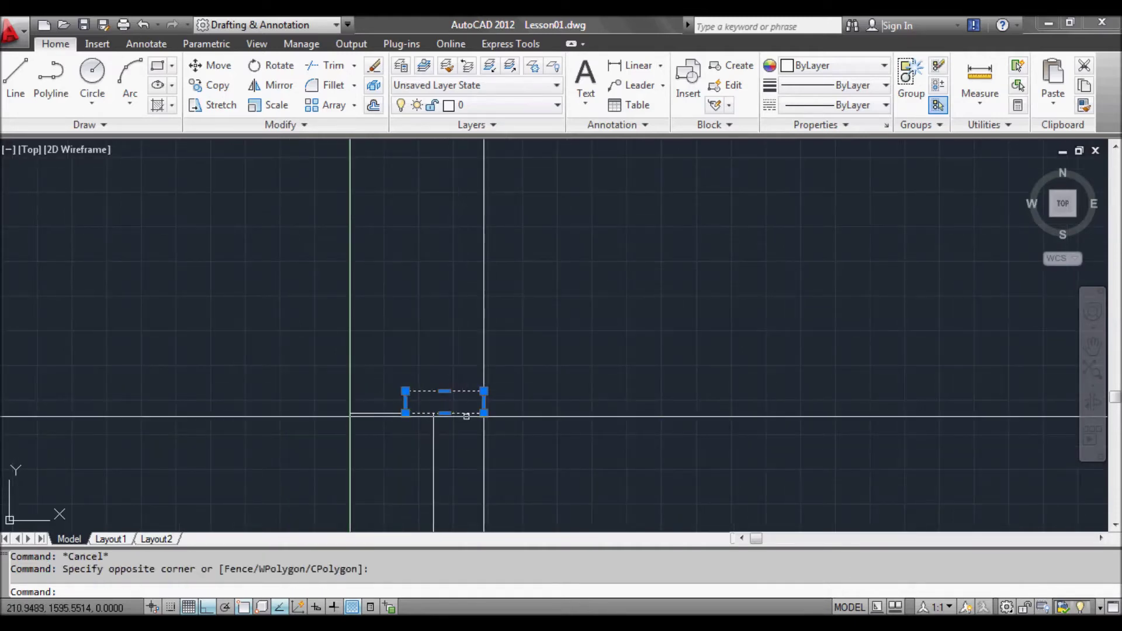
scroll(466, 416, down, 2)
mouse_move(476, 403)
middle_down()
mouse_move(500, 413)
mouse_move(481, 434)
middle_up()
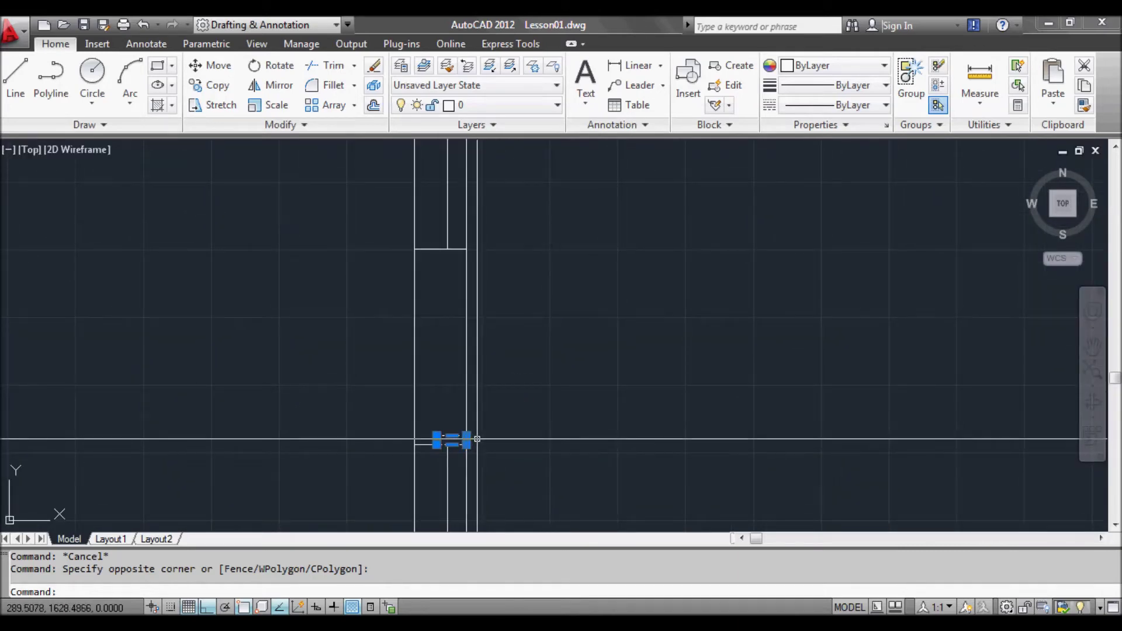
scroll(471, 447, up, 2)
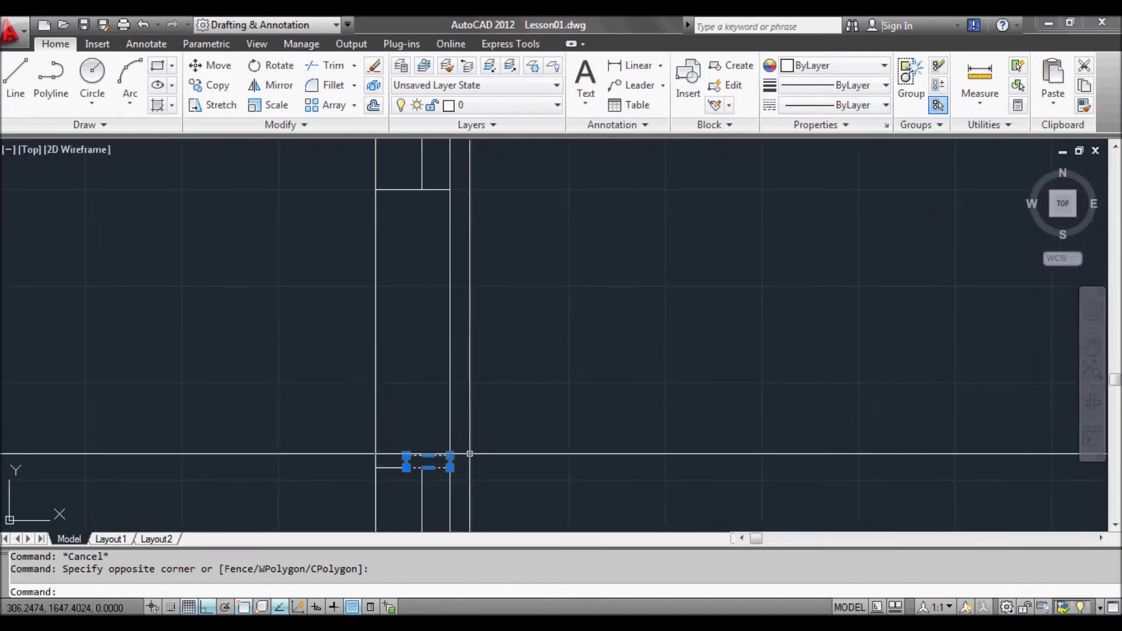
key(Escape)
click(436, 454)
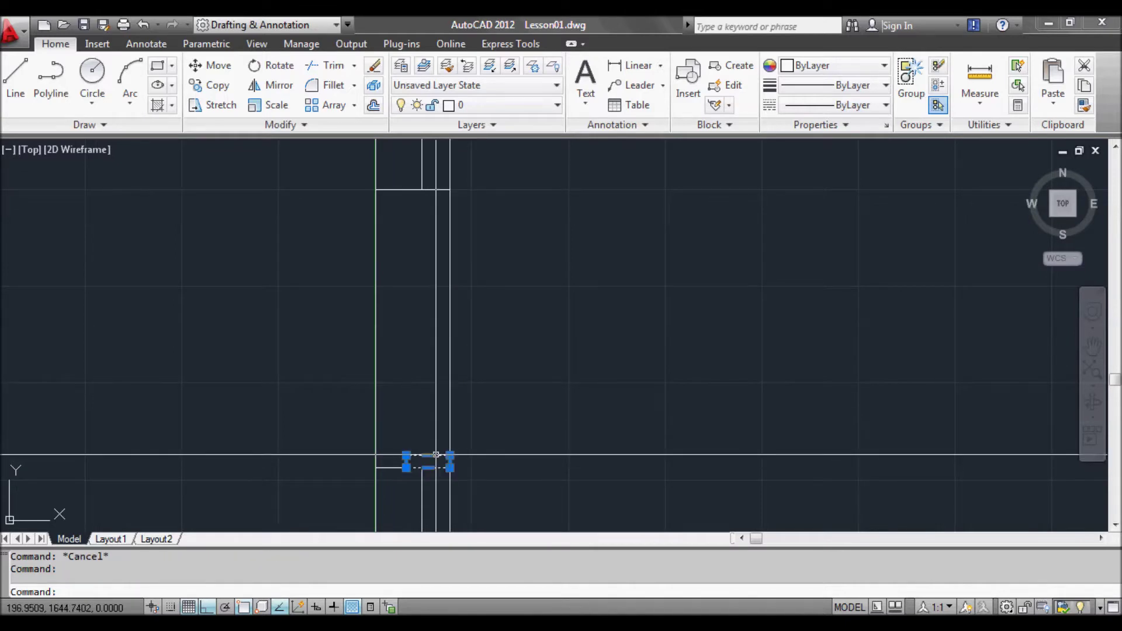
key(Escape)
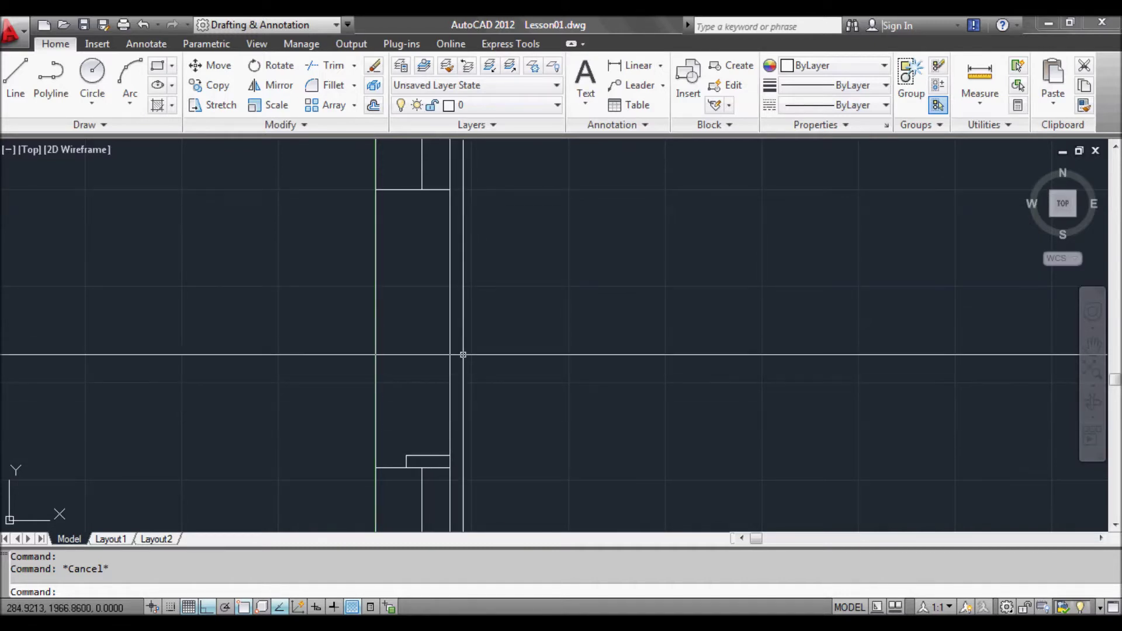
Select the frame polyline and grab its right corner grip to start a stretch
click(432, 454)
scroll(430, 461, up, 2)
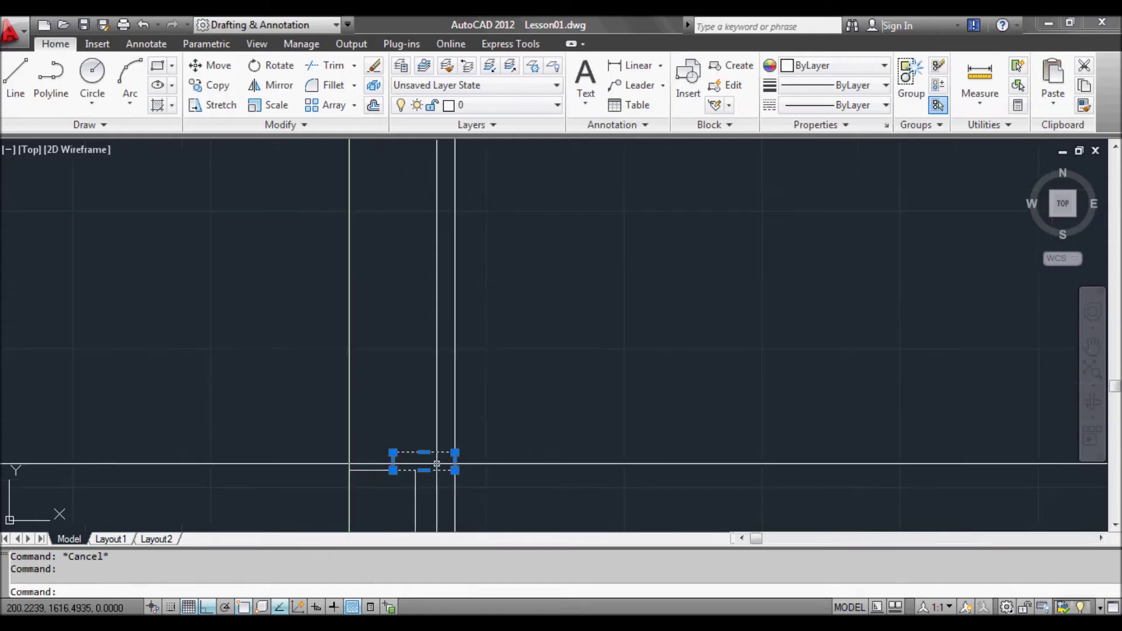
mouse_move(454, 456)
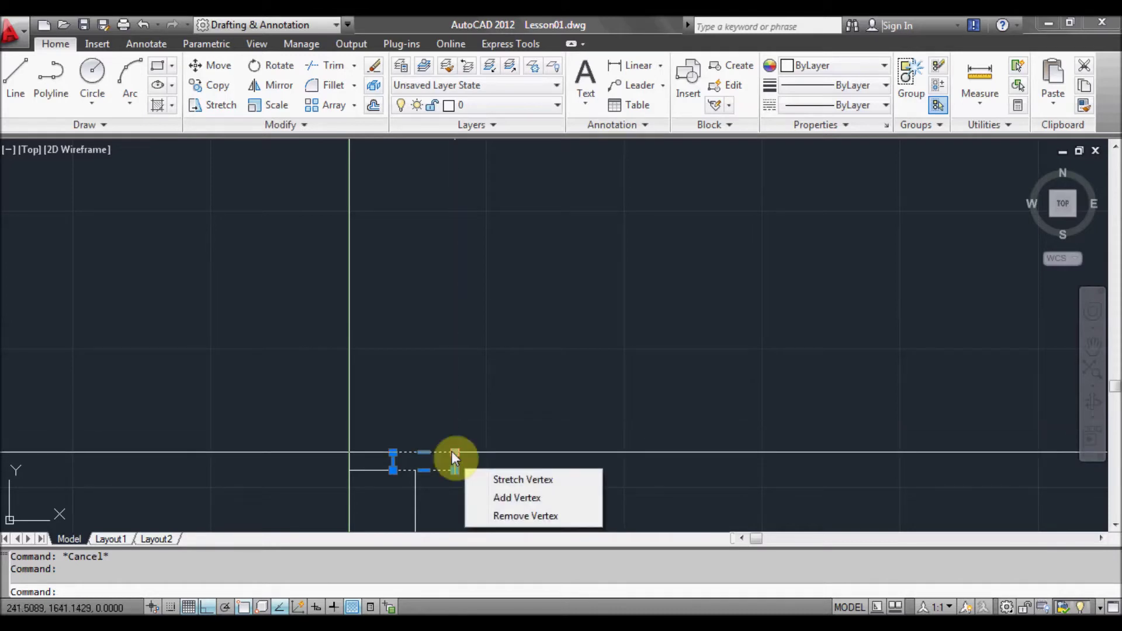
click(455, 453)
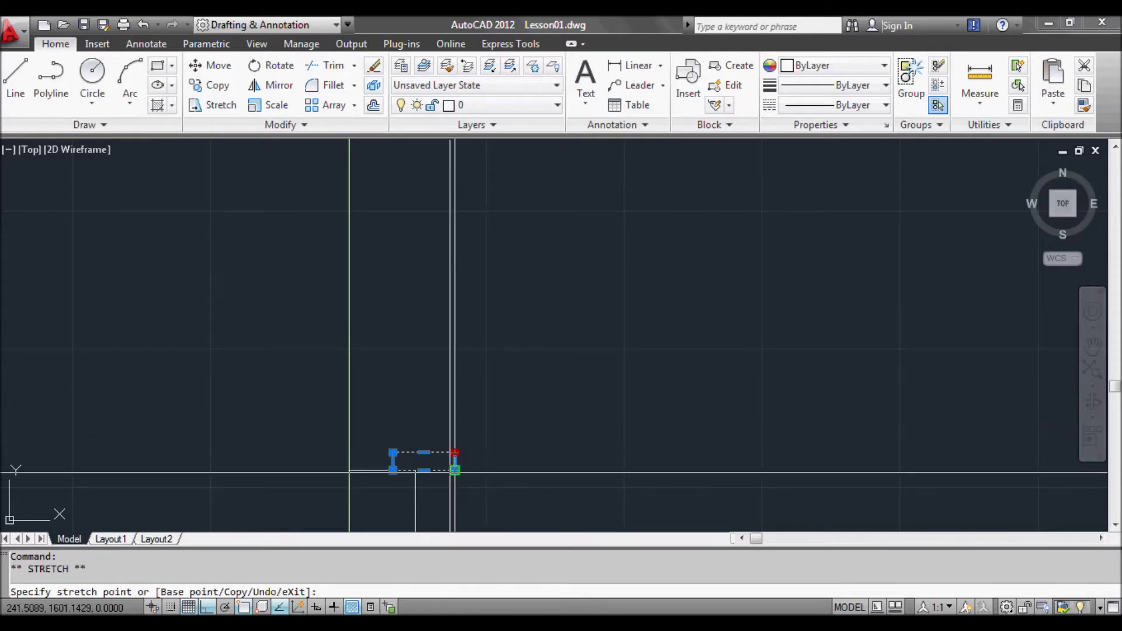
scroll(457, 465, up, 4)
scroll(461, 434, down, 2)
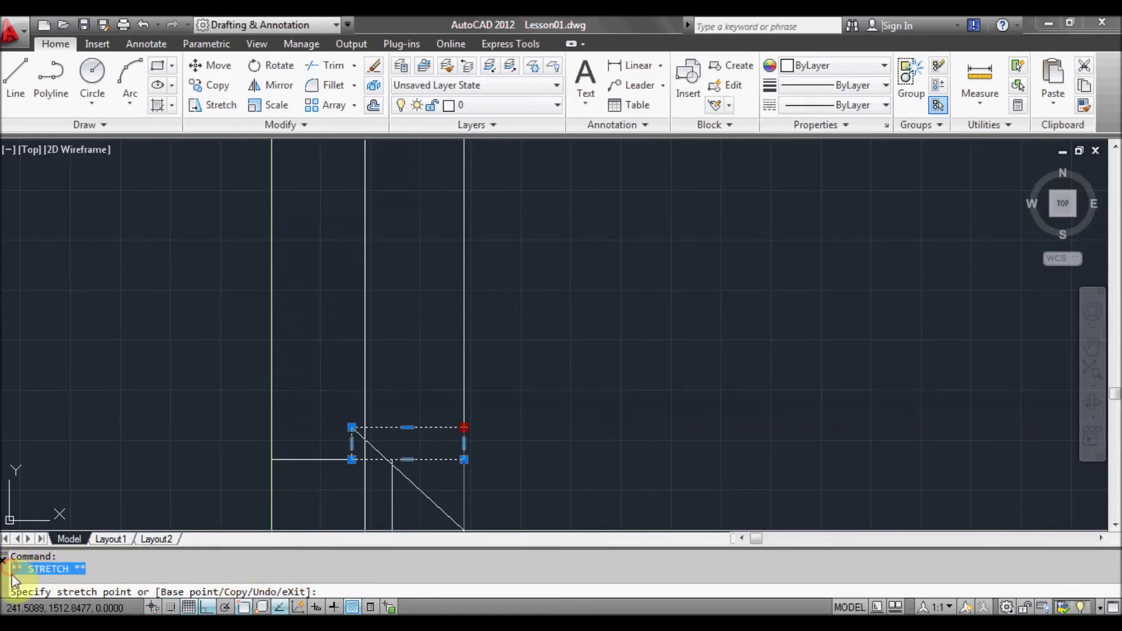
Switch the grip edit to Move with Copy and place a frame copy farther up the wall
key(space)
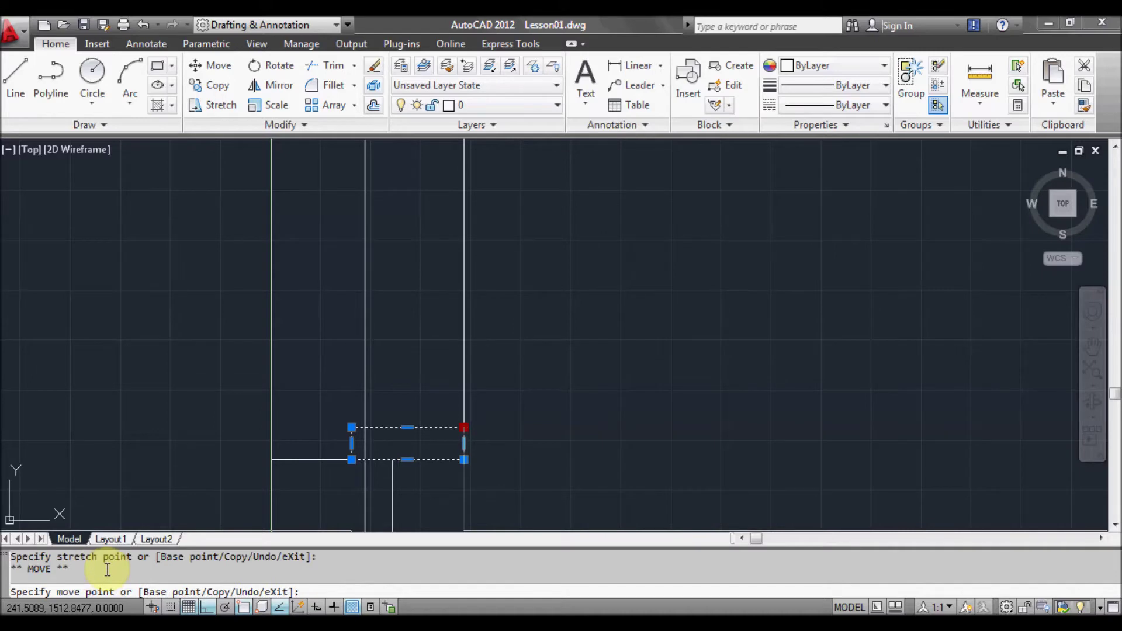
key(space)
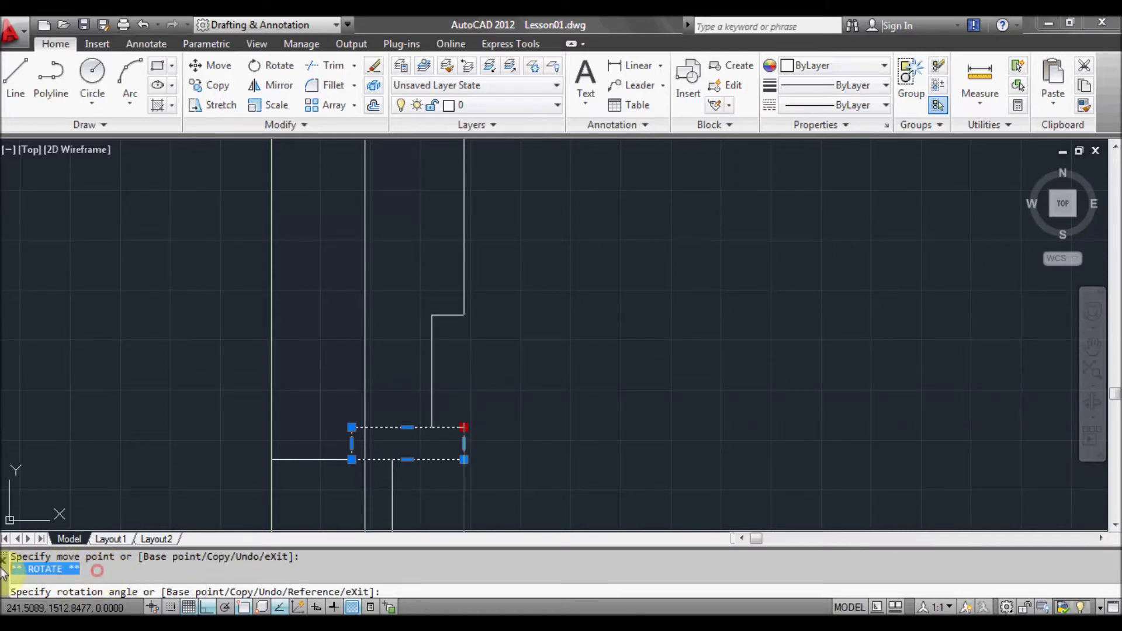
key(space)
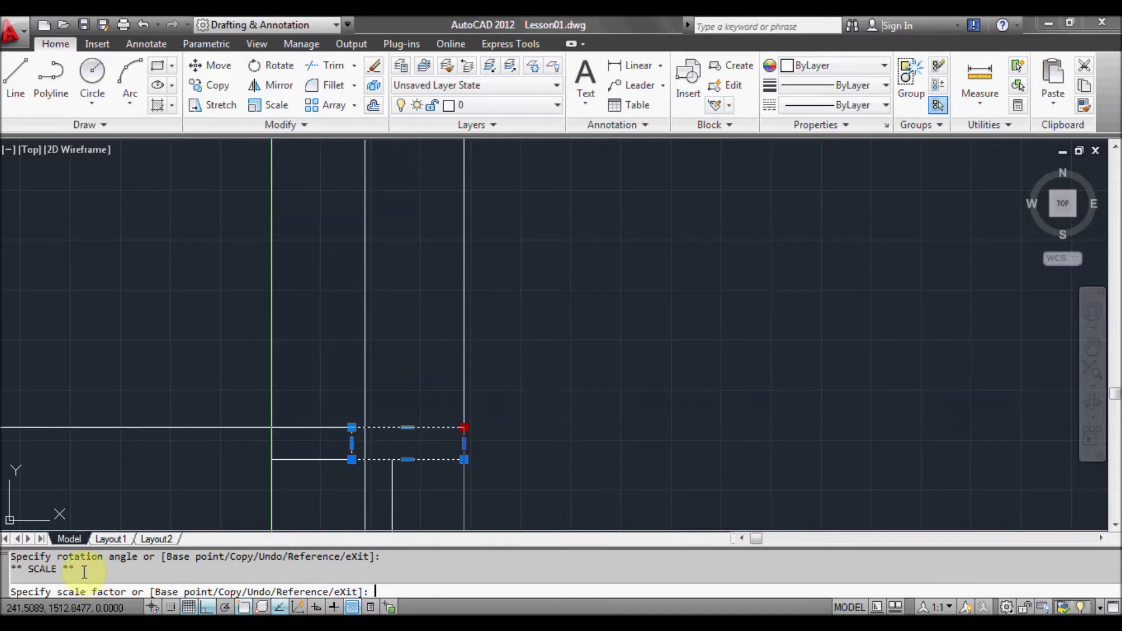
key(space)
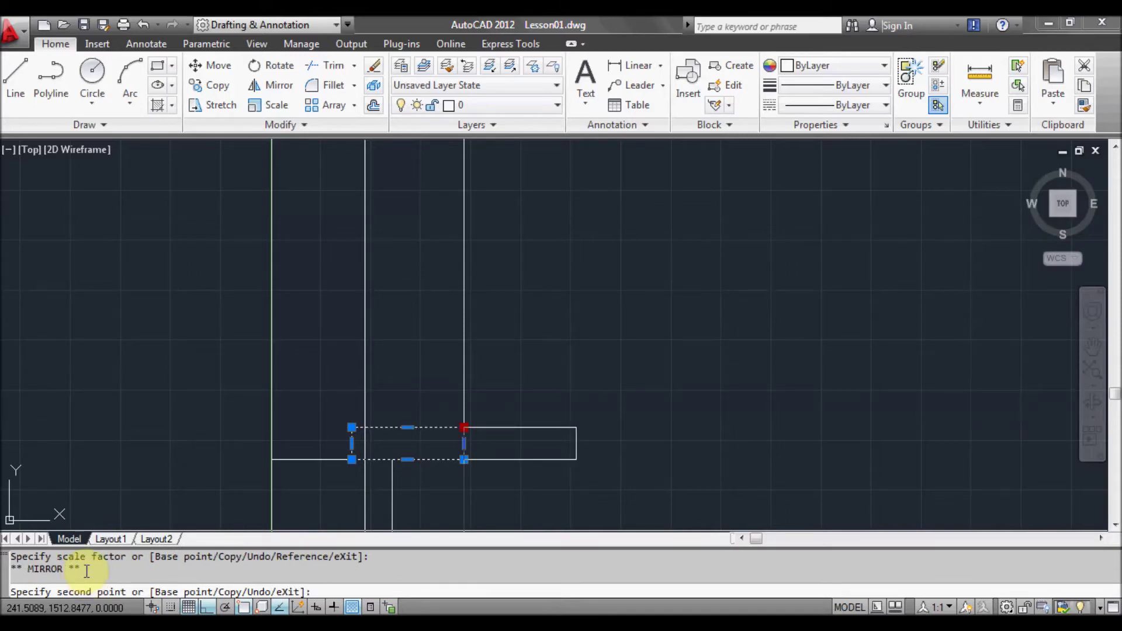
key(space)
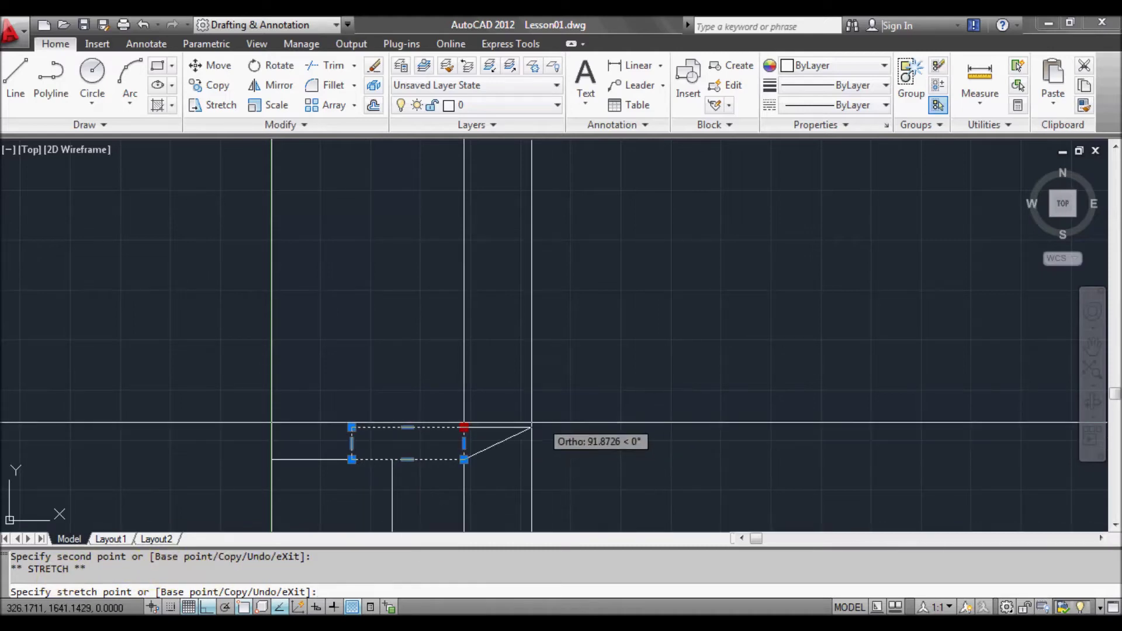
key(space)
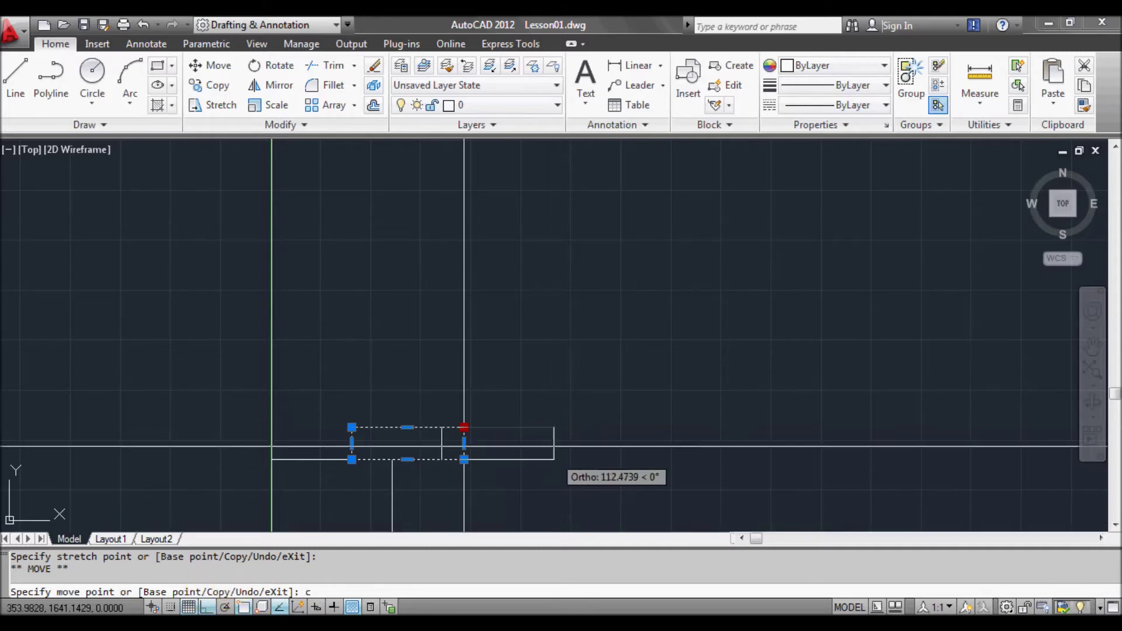
key(Return)
scroll(495, 392, down, 5)
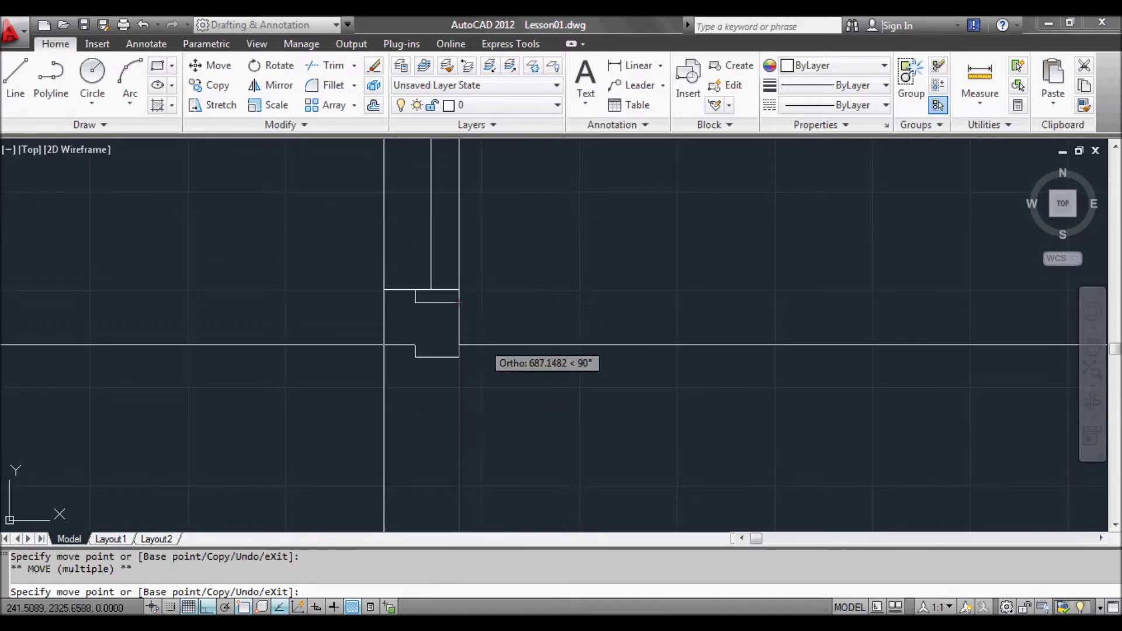
key(Escape)
scroll(478, 371, down, 3)
middle_drag(485, 429, 454, 409)
scroll(453, 409, up, 1)
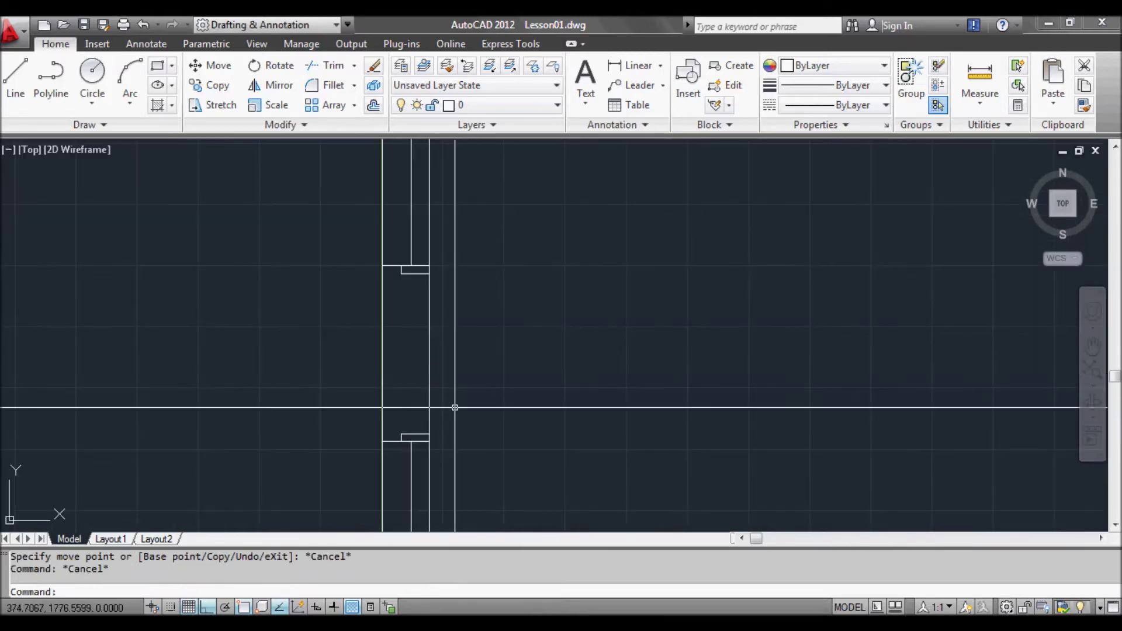
scroll(455, 407, up, 1)
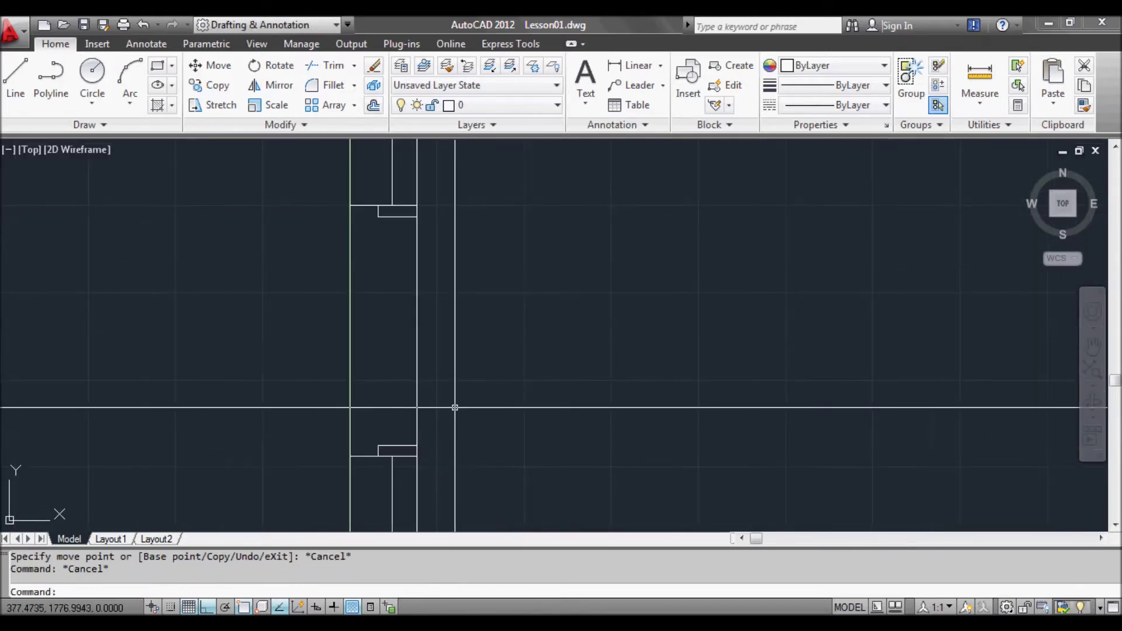
Erase the upper copied frame rectangle, leaving the lower original in place
click(397, 217)
mouse_move(397, 216)
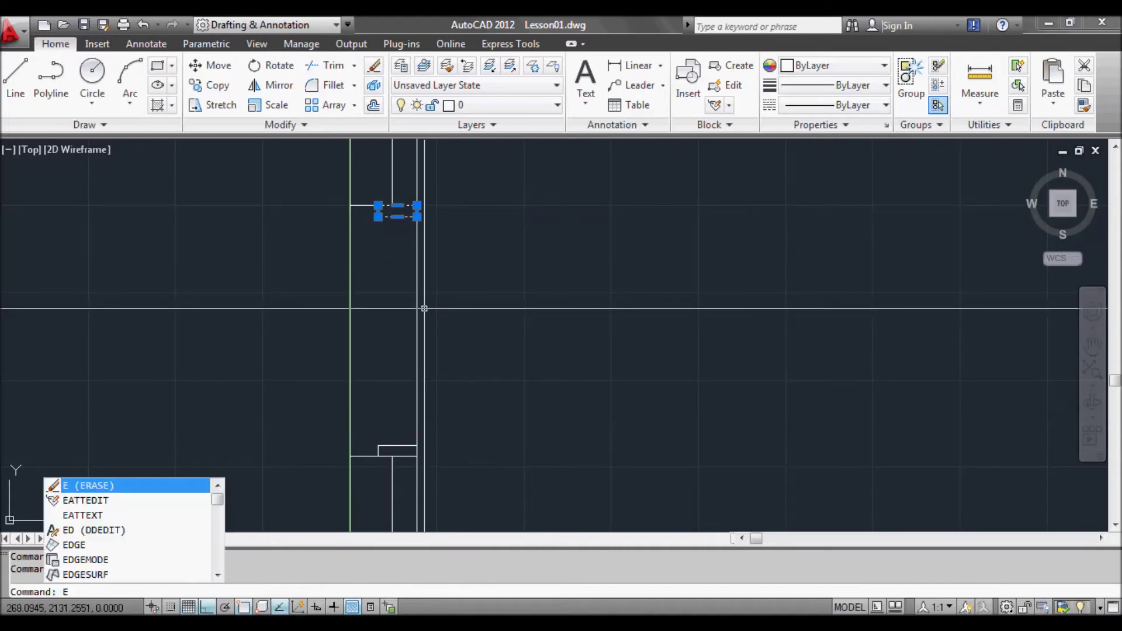
key(Return)
click(402, 446)
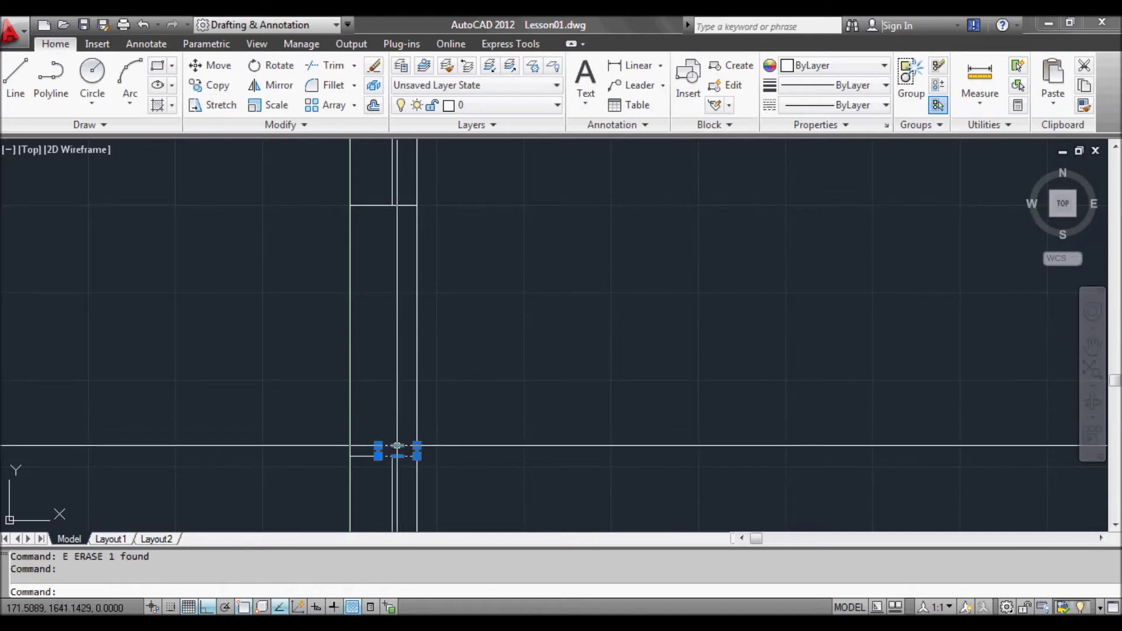
key(Escape)
key(Escape)
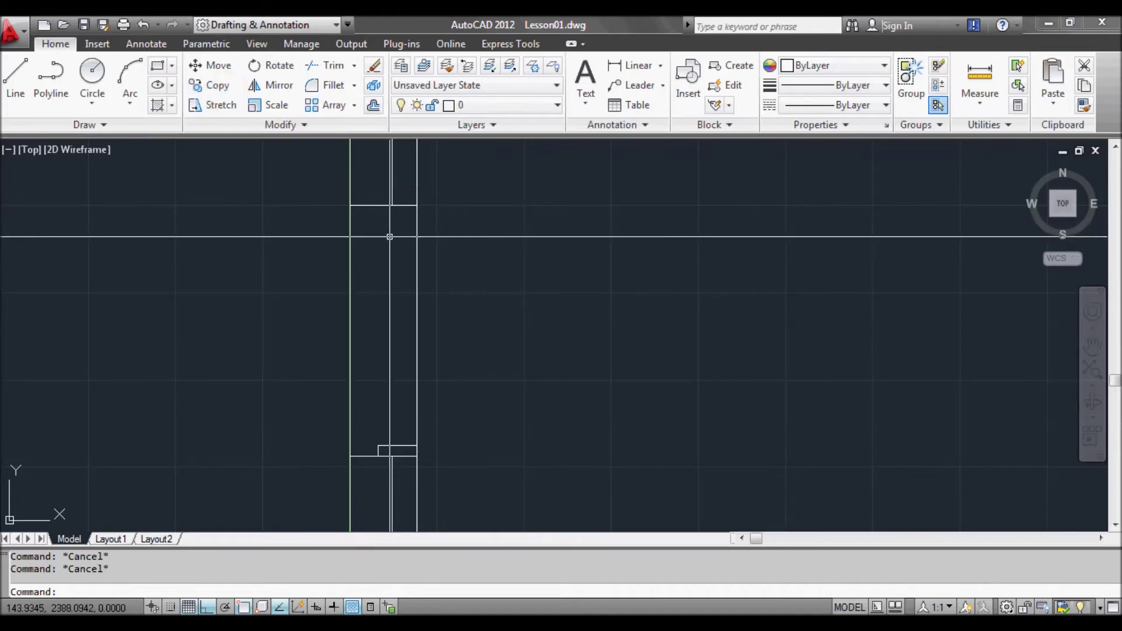
Use COPY to duplicate the frame piece from its corner to the opening's top joint
text(o)
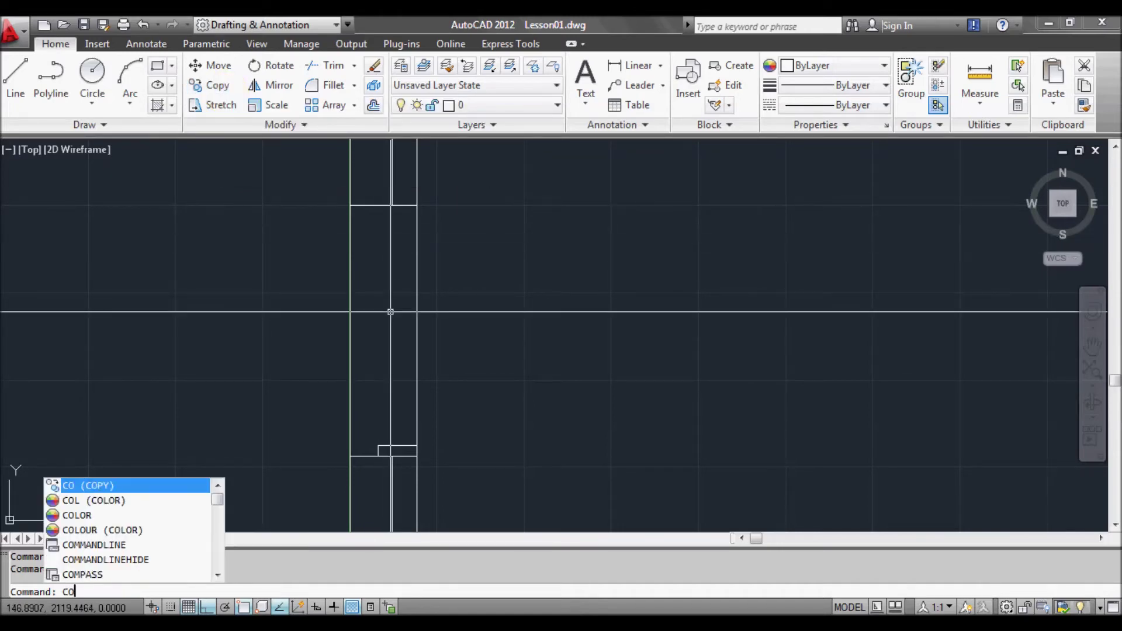
key(Return)
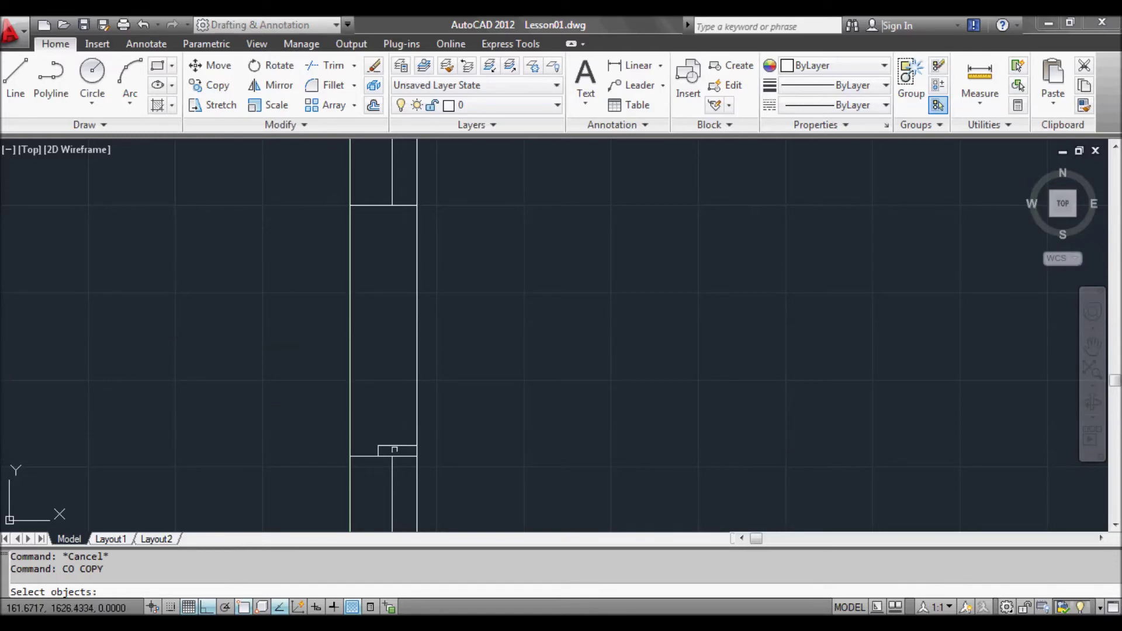
key(Return)
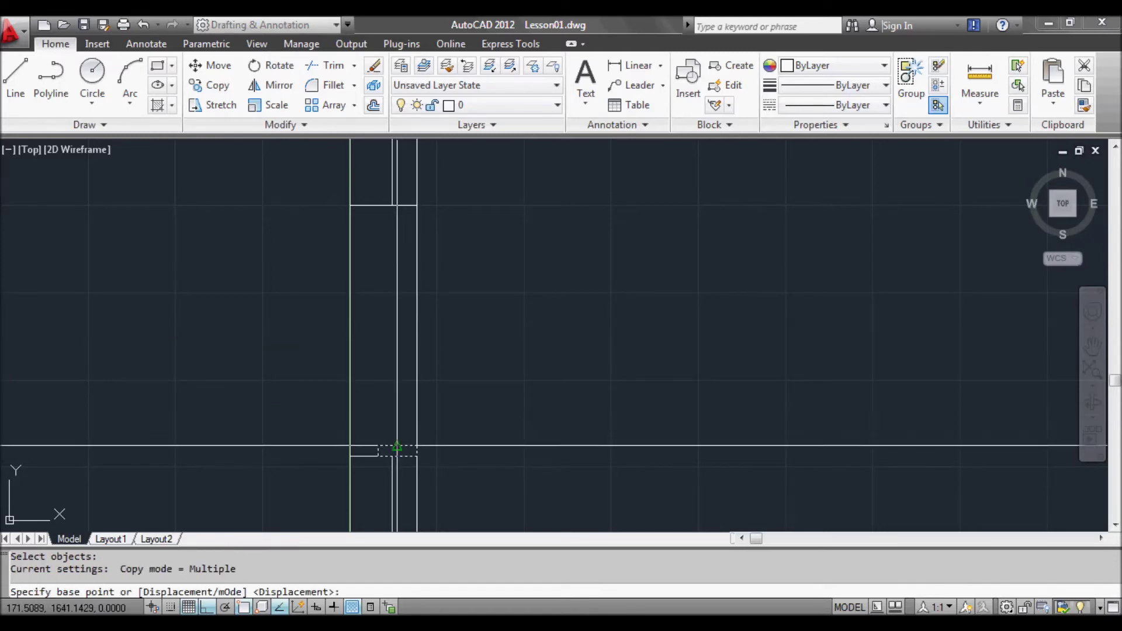
scroll(418, 462, up, 3)
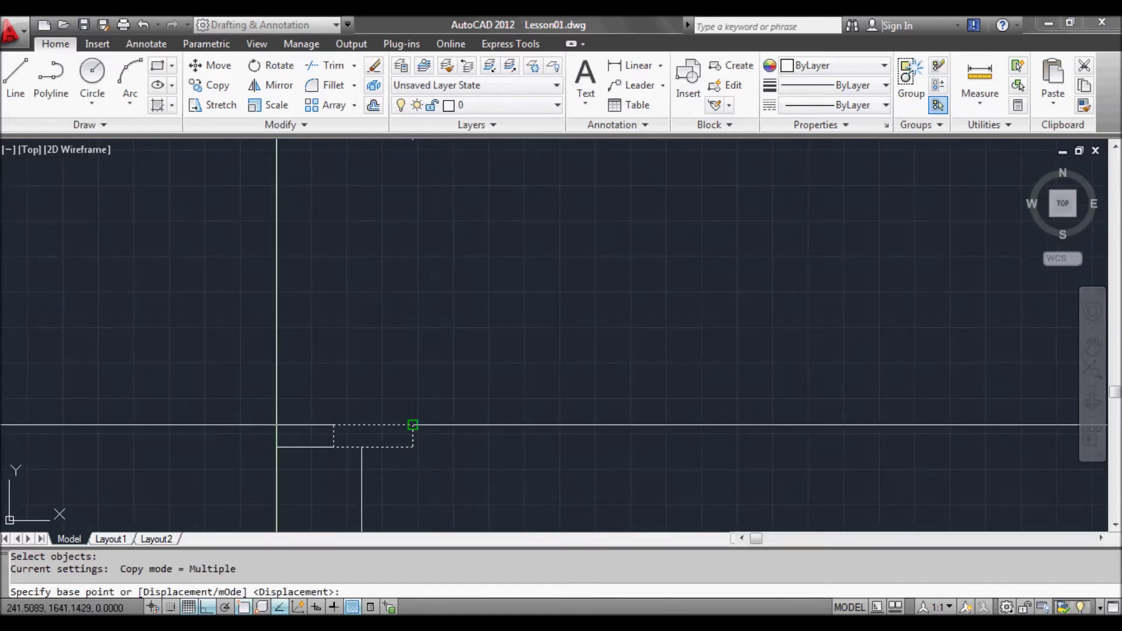
click(412, 424)
scroll(413, 428, down, 4)
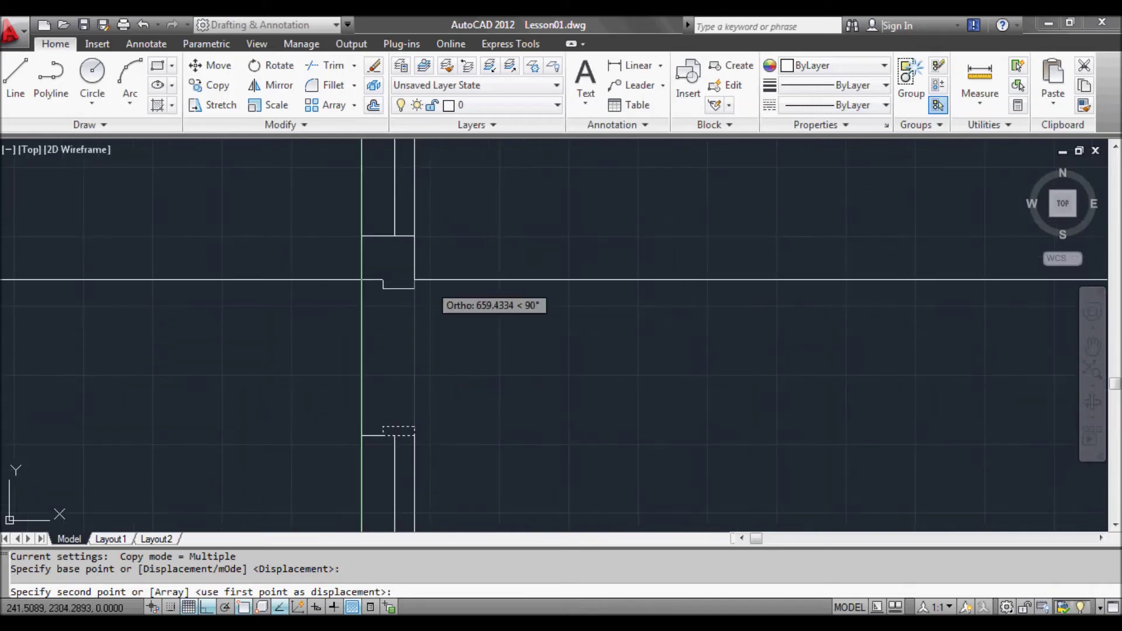
click(414, 238)
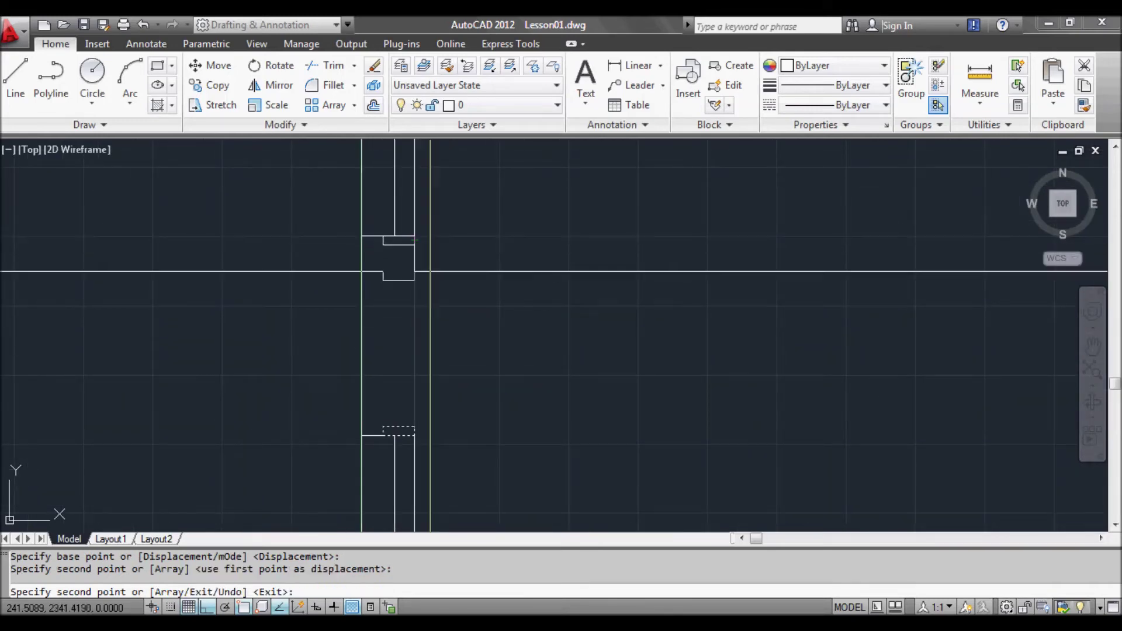
key(Return)
key(Escape)
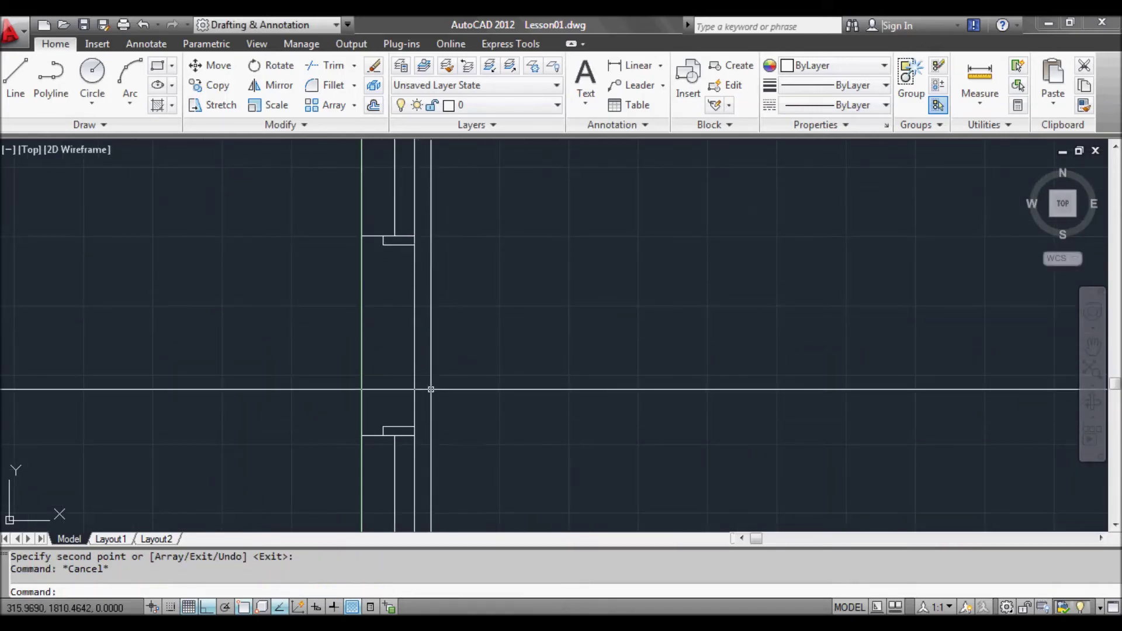
middle_drag(431, 393, 446, 403)
Erase the notch at the top joint of the opening
click(415, 250)
mouse_move(414, 254)
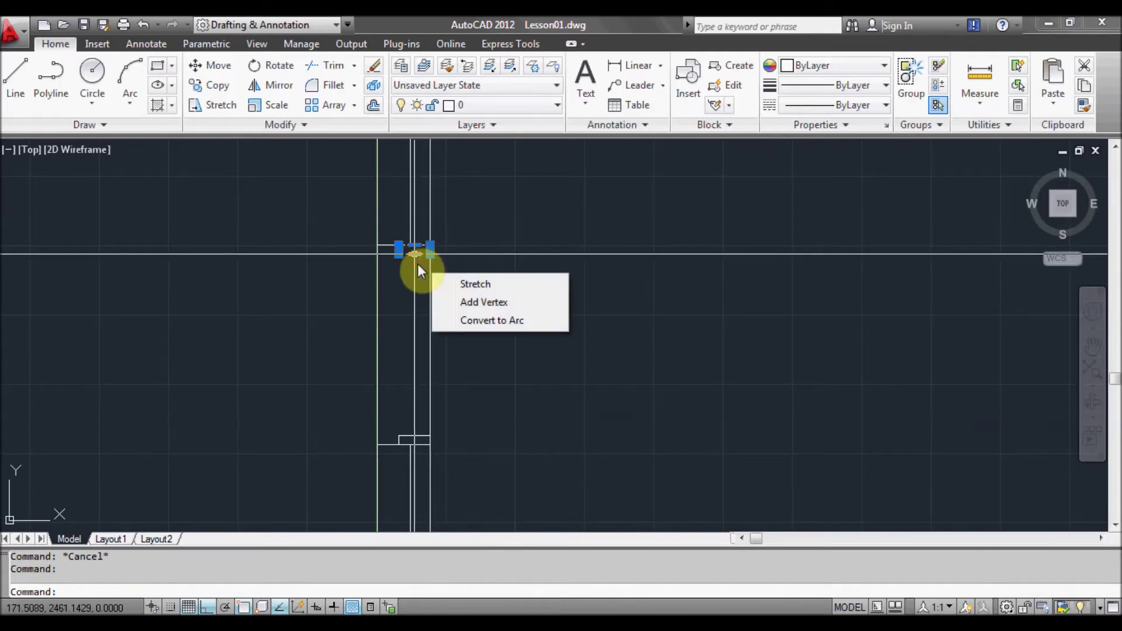
text(e)
key(Return)
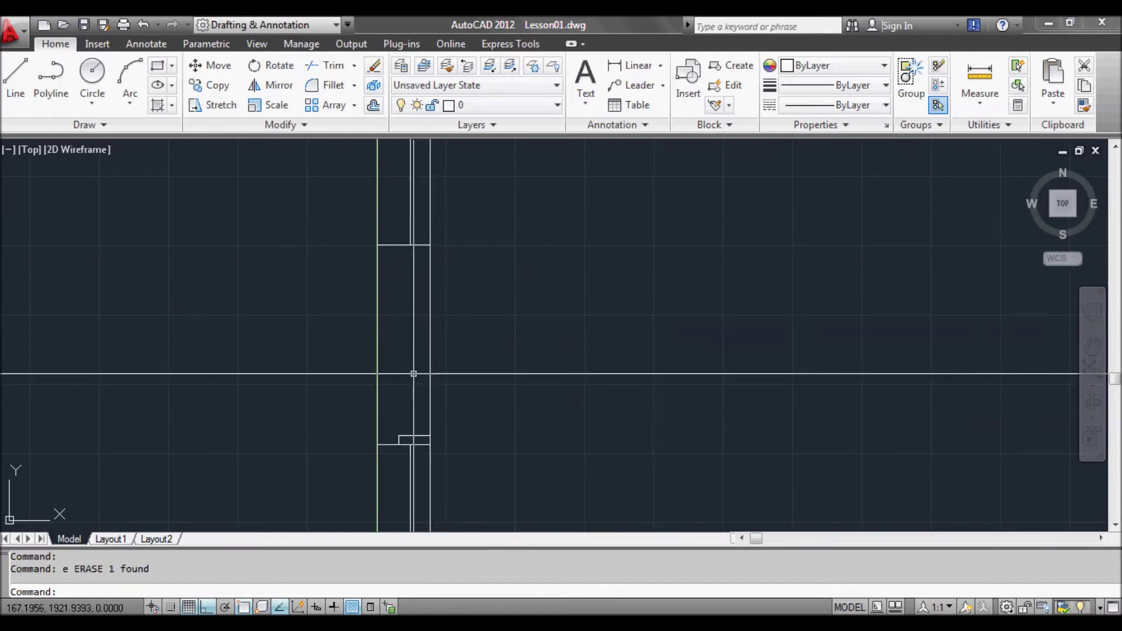
key(Escape)
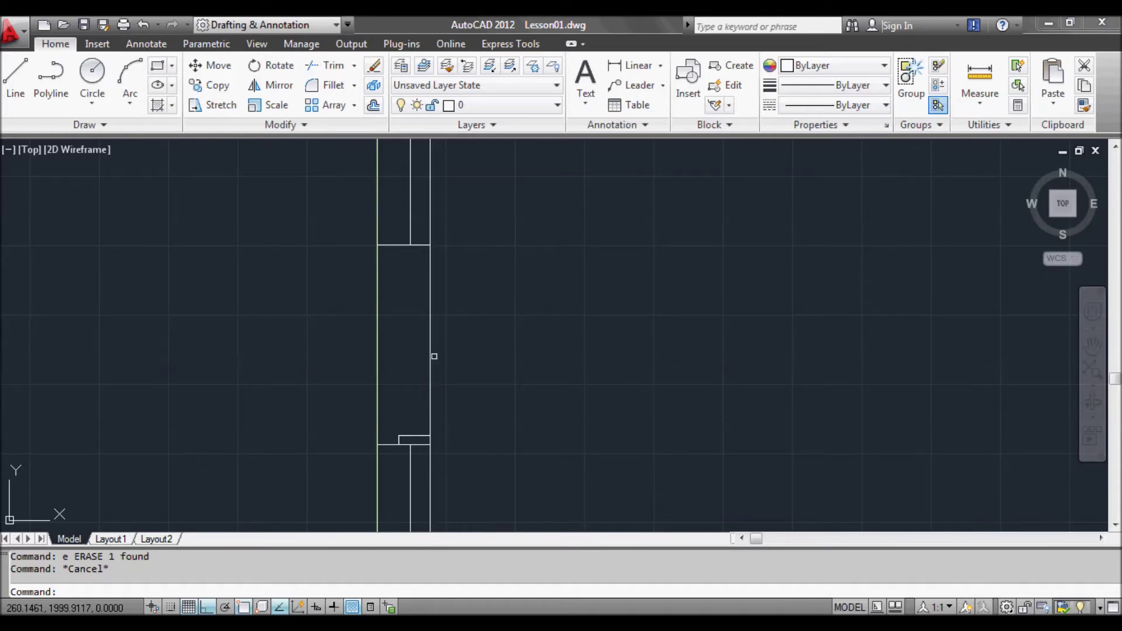
Draw a short horizontal guide line from the right wall line
text(l)
key(Return)
click(430, 345)
click(493, 363)
key(Escape)
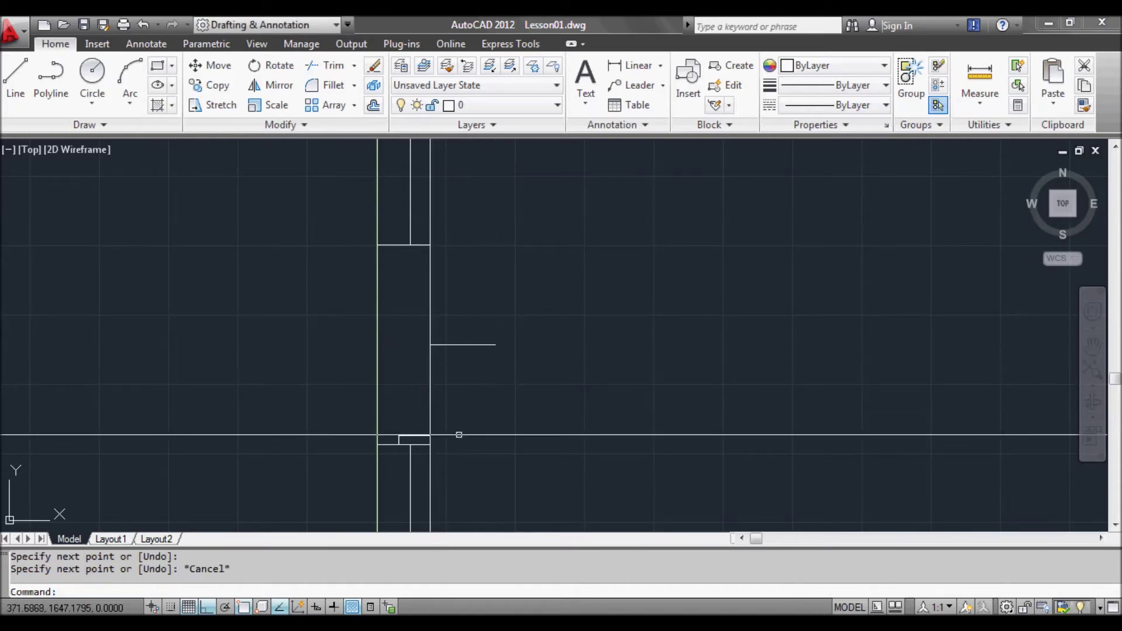
Mirror a copy of the bottom notch about the guide line to form the top notch
click(436, 322)
click(431, 371)
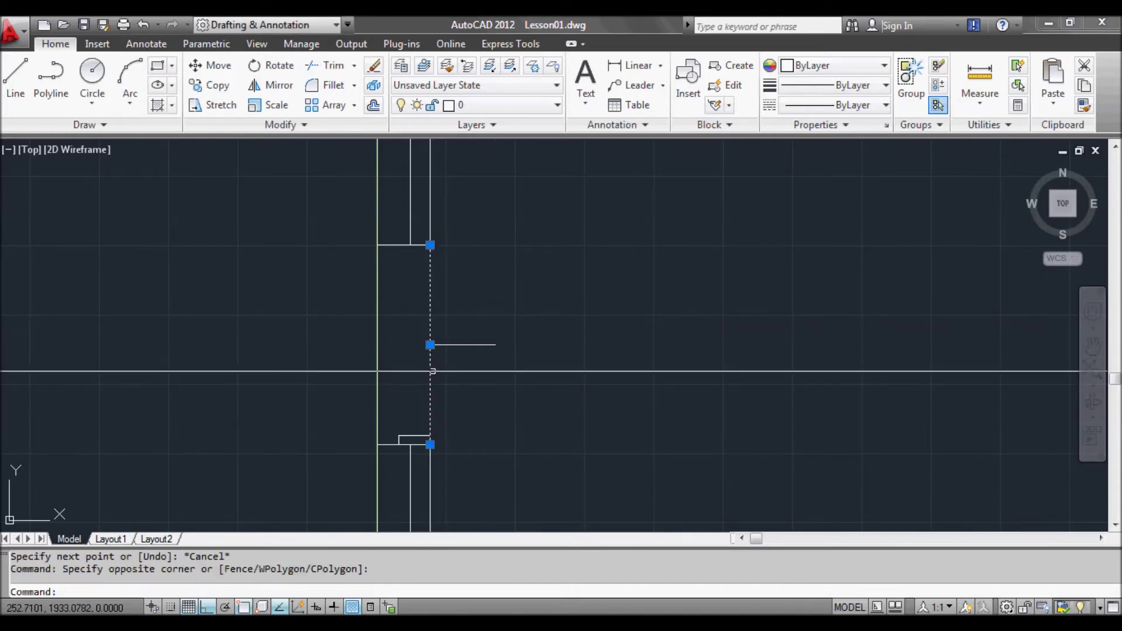
key(Escape)
click(466, 363)
click(449, 329)
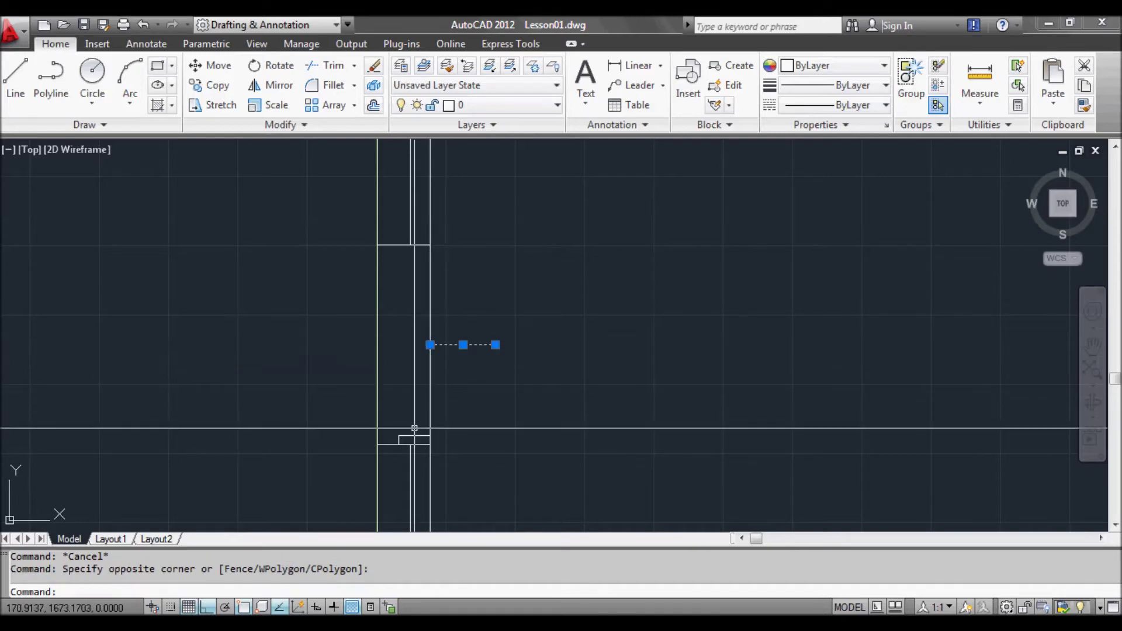
click(414, 438)
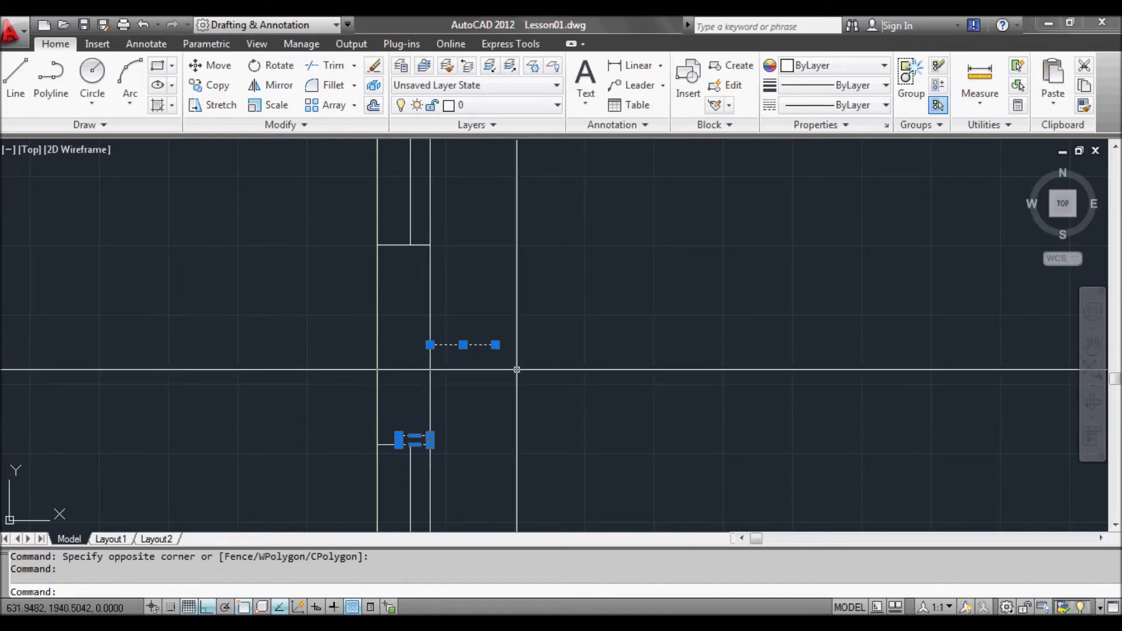
click(496, 345)
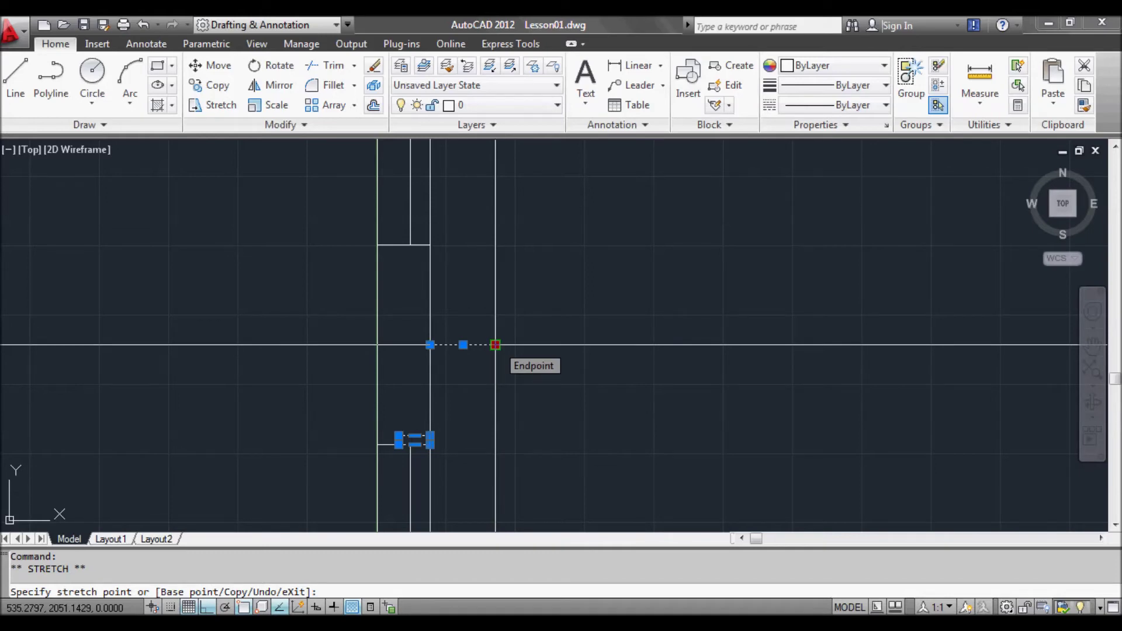
key(space)
key(space)
key(space)
key(space)
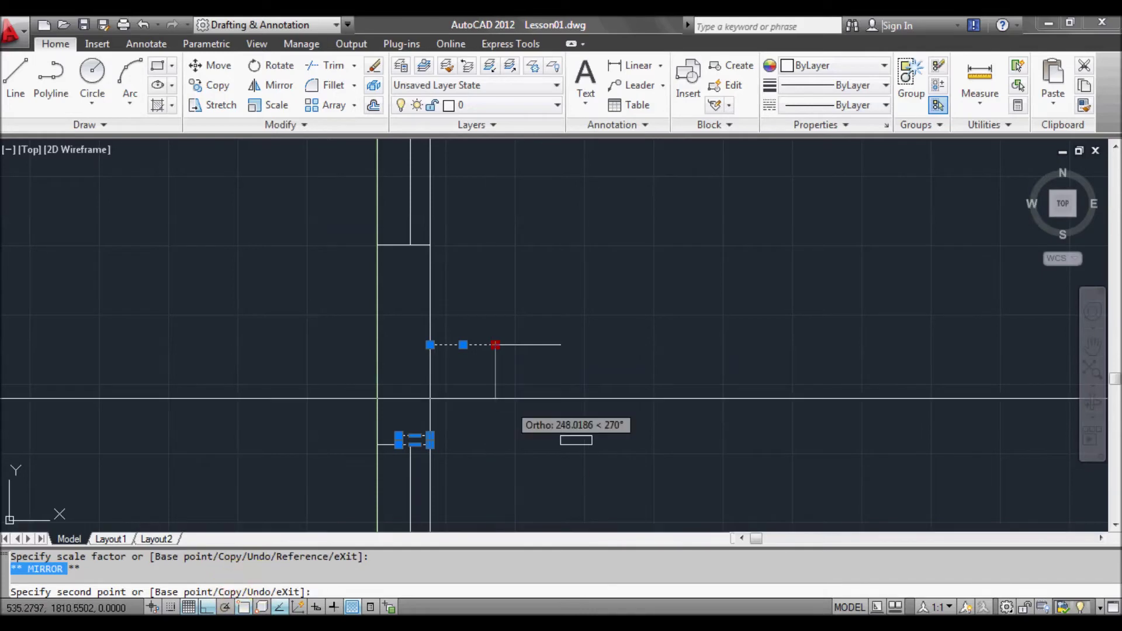
key(Return)
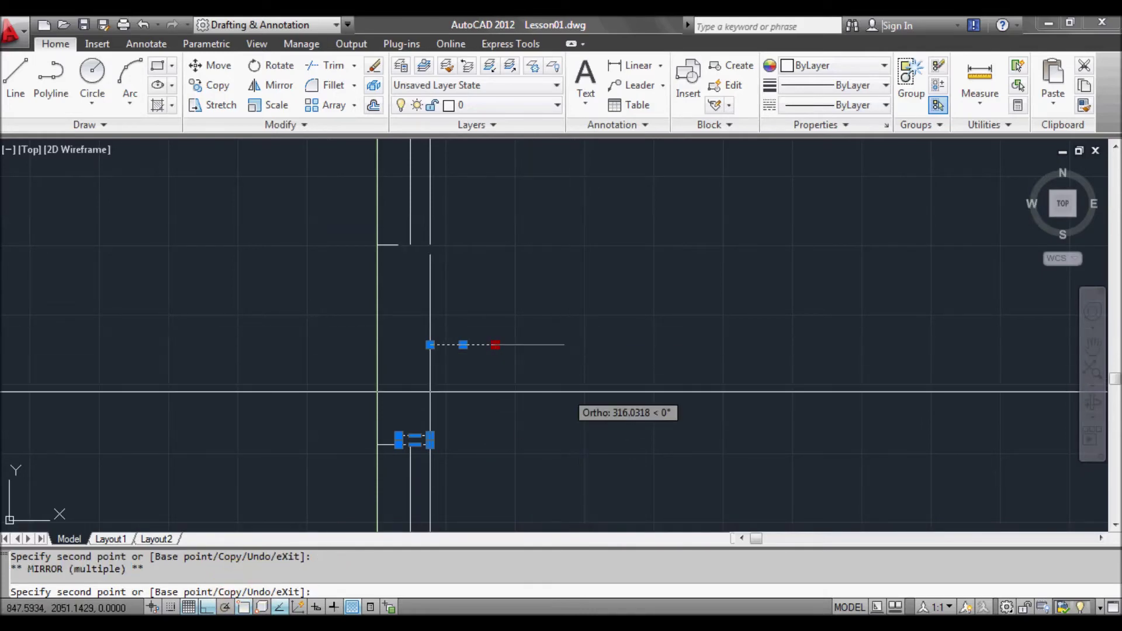
key(Escape)
key(Escape)
Erase the temporary guide line
click(542, 405)
click(482, 301)
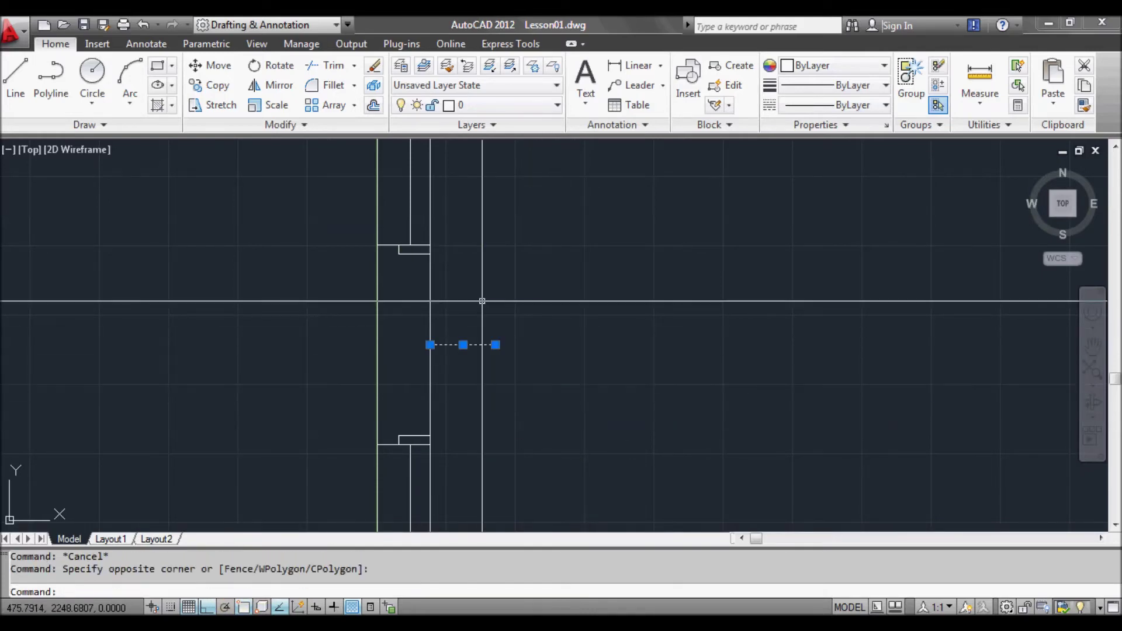
text(e)
key(Return)
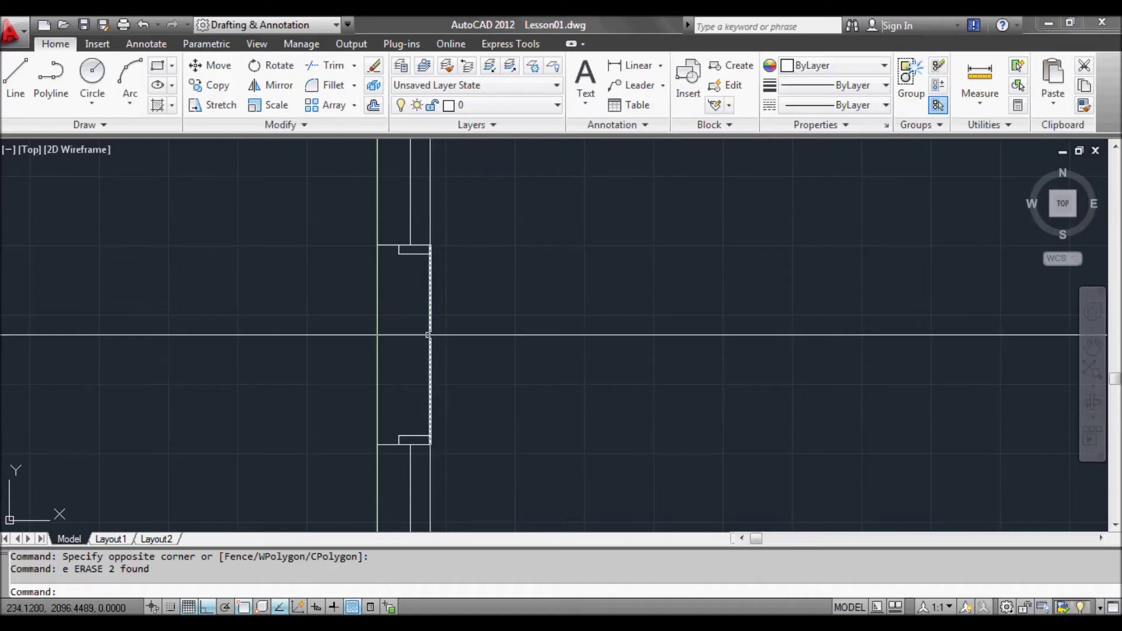
key(Escape)
scroll(425, 315, down, 2)
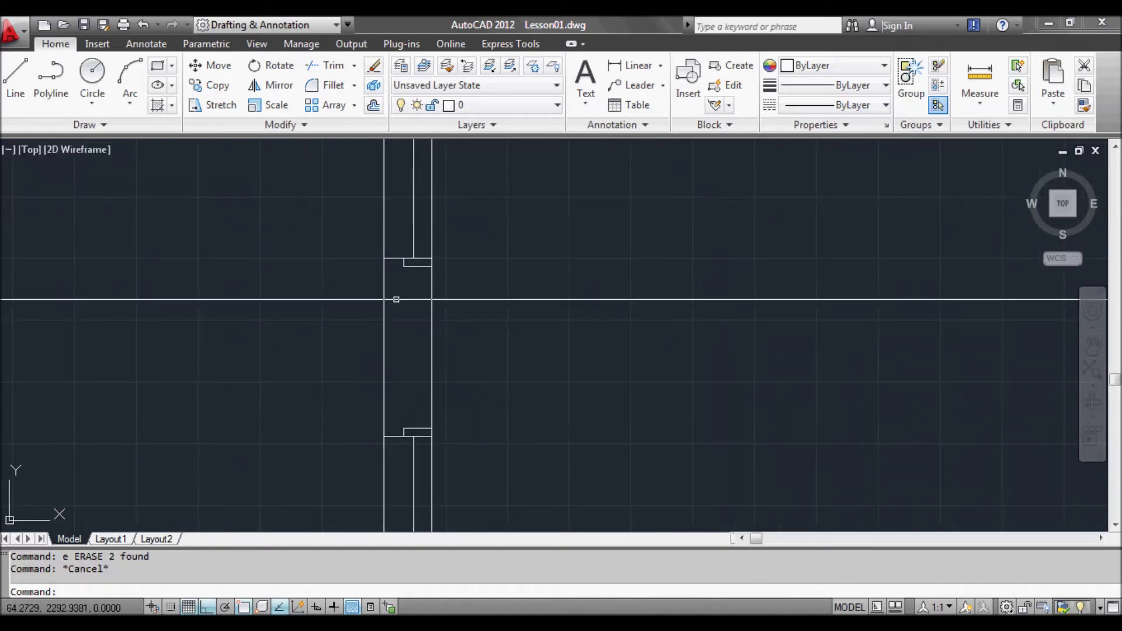
Draw vertical glass lines from the top notch endpoints down to the bottom notch
scroll(389, 280, up, 2)
text(l)
key(Return)
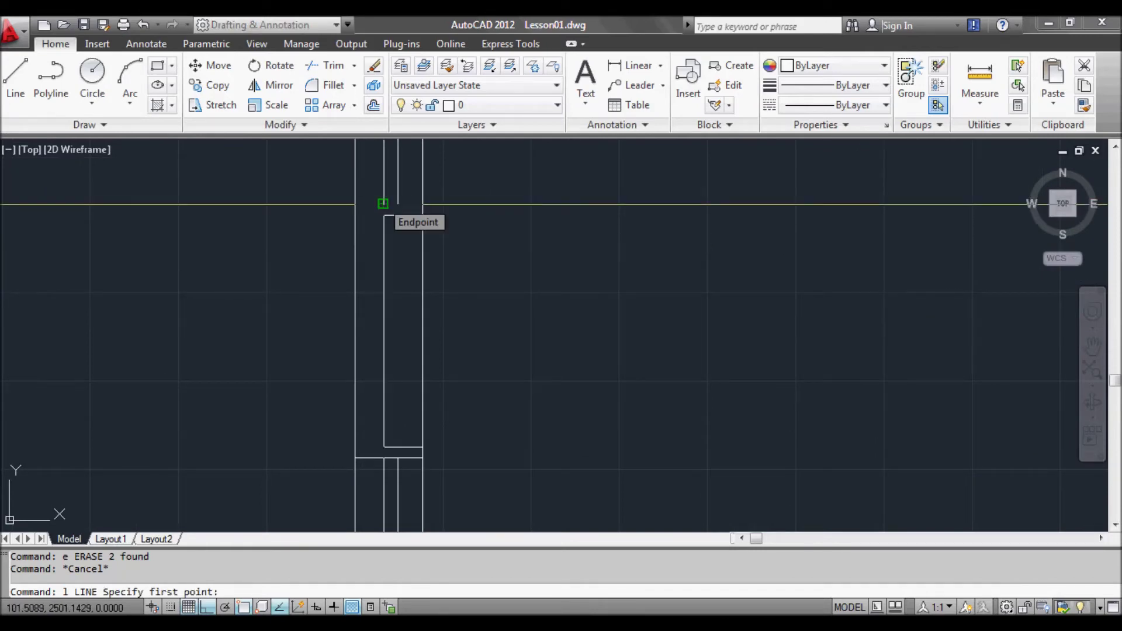
click(383, 203)
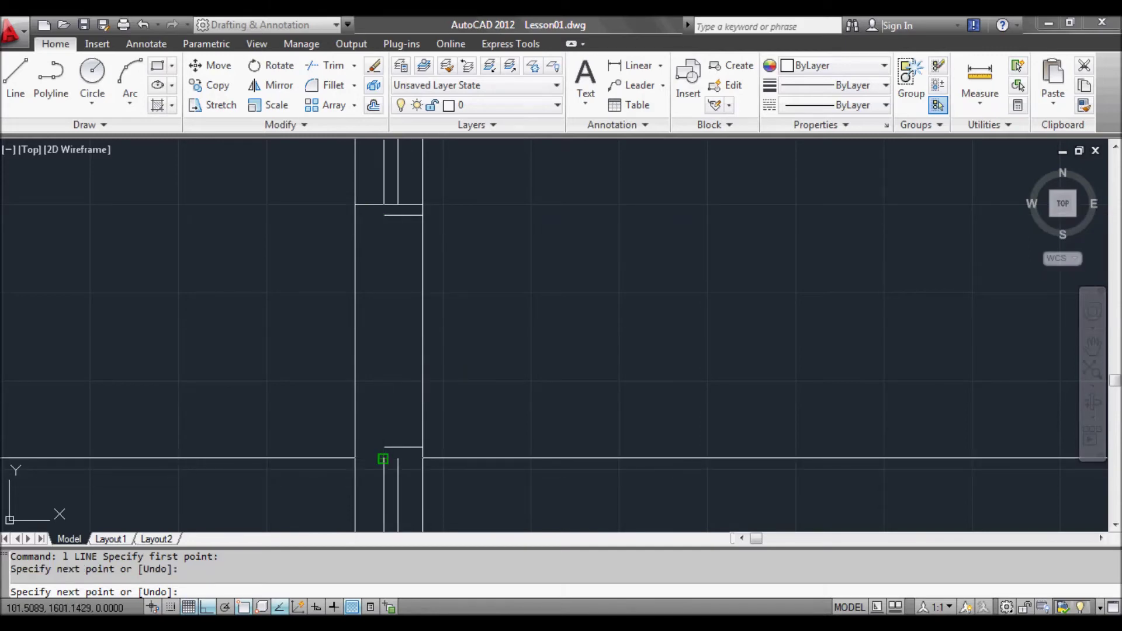
click(383, 459)
key(Return)
key(Return)
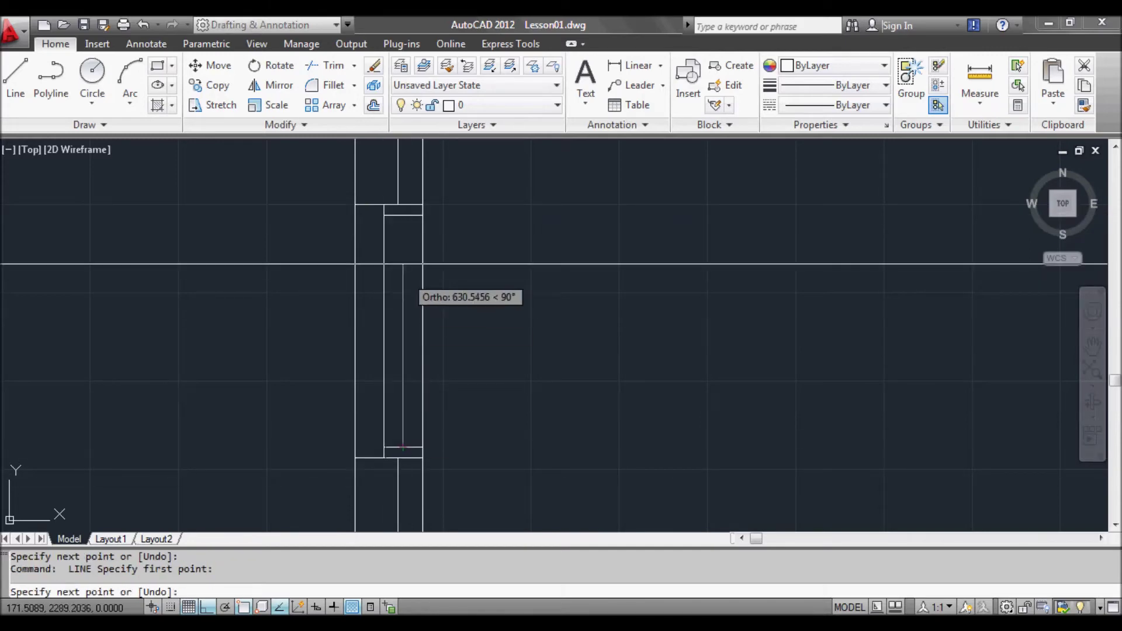
click(402, 220)
key(Return)
scroll(515, 338, down, 5)
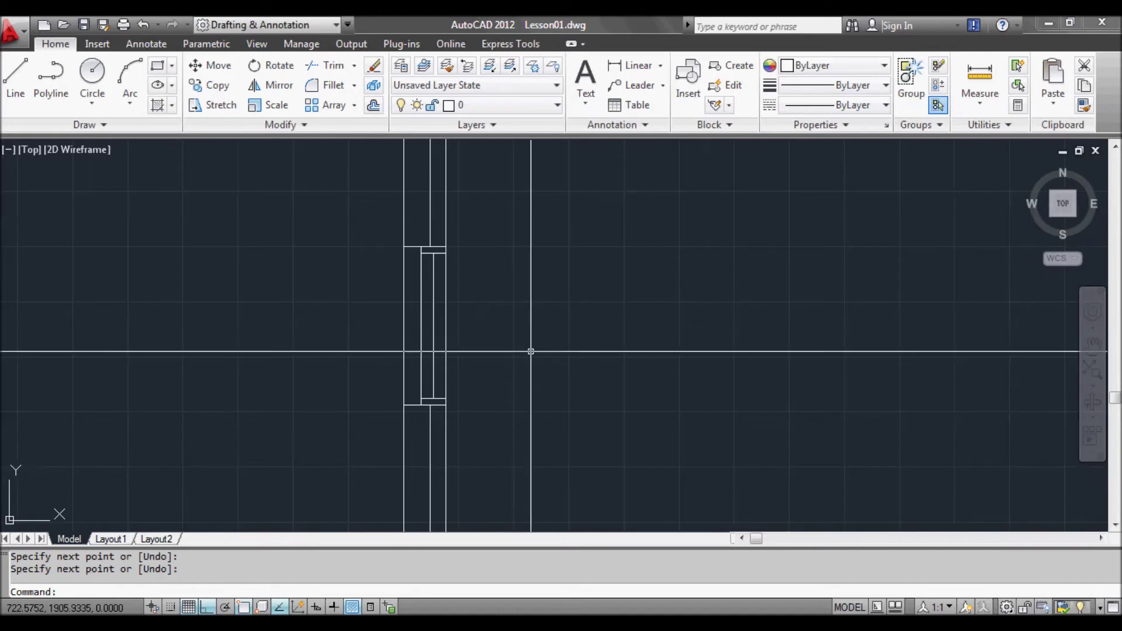
scroll(443, 388, up, 2)
key(Escape)
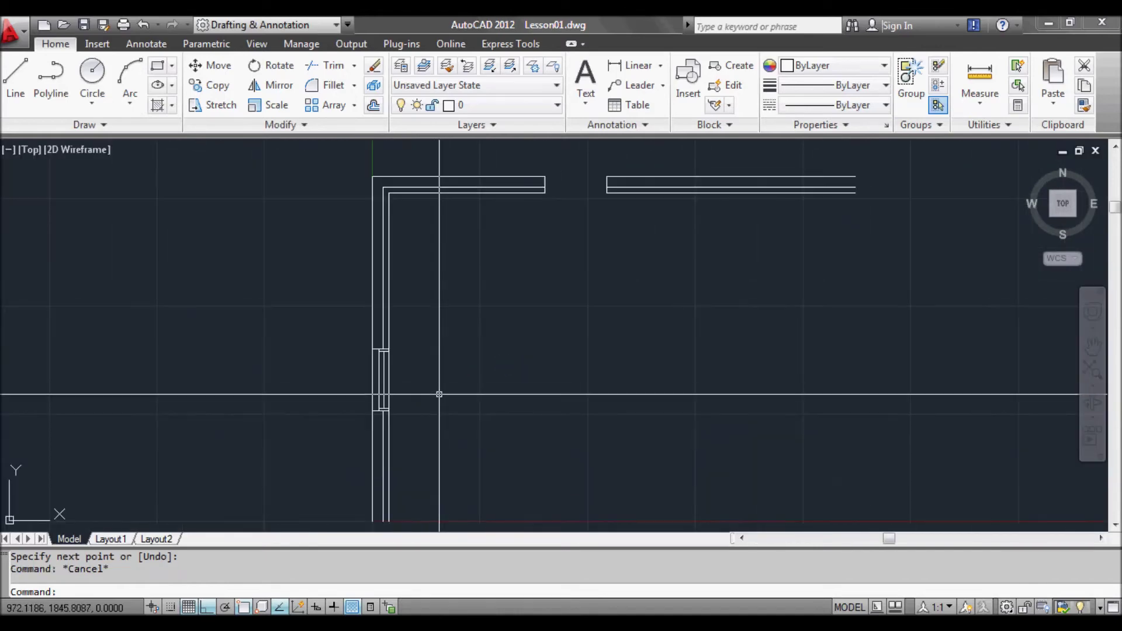
scroll(403, 411, up, 3)
Pan to show the wall corner and top wall, then crossing-select the whole window
scroll(431, 420, down, 2)
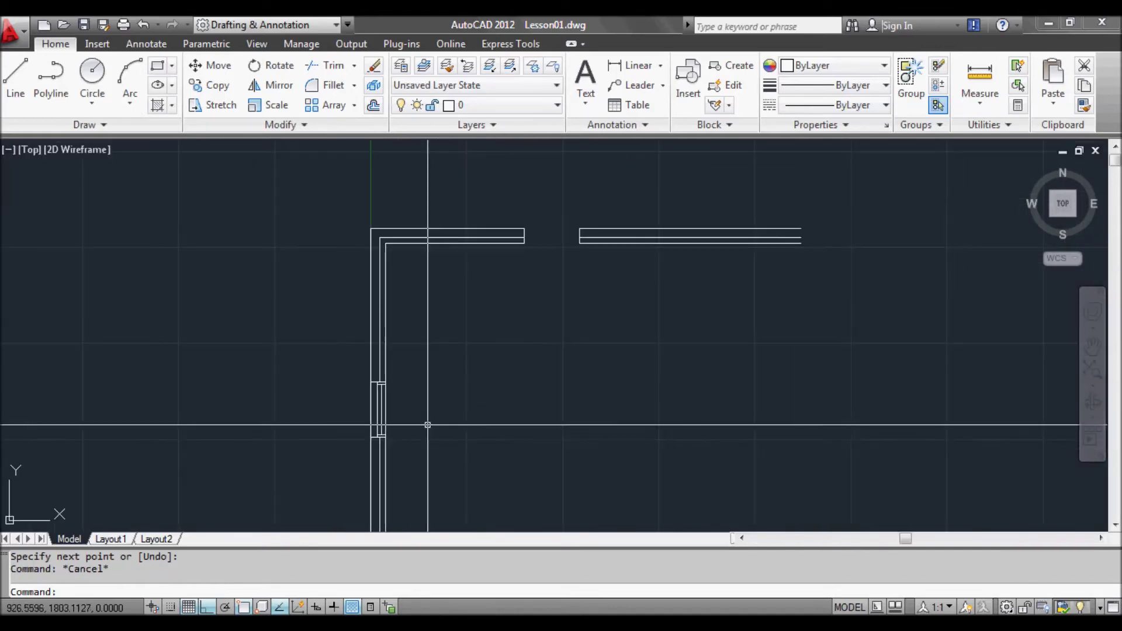
middle_drag(426, 421, 476, 350)
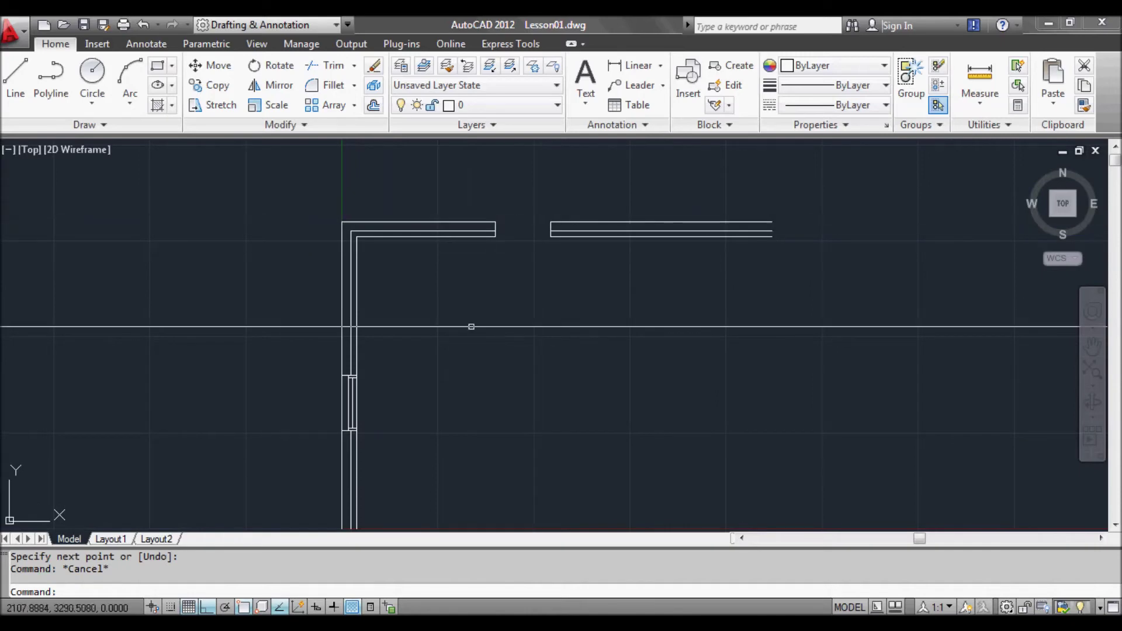
scroll(347, 427, up, 2)
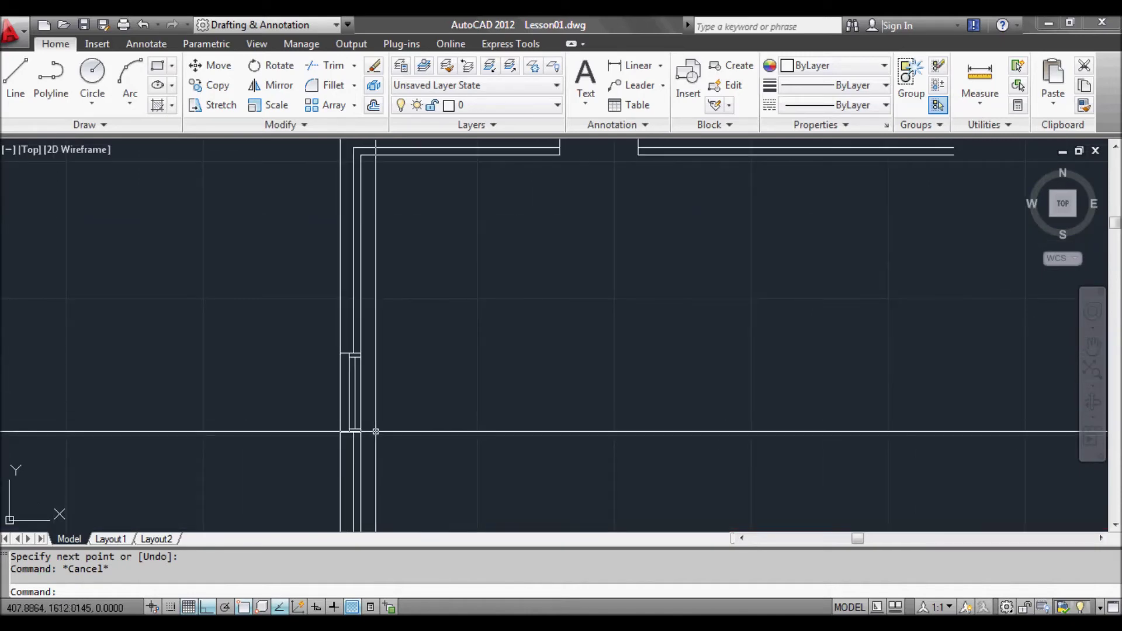
click(374, 432)
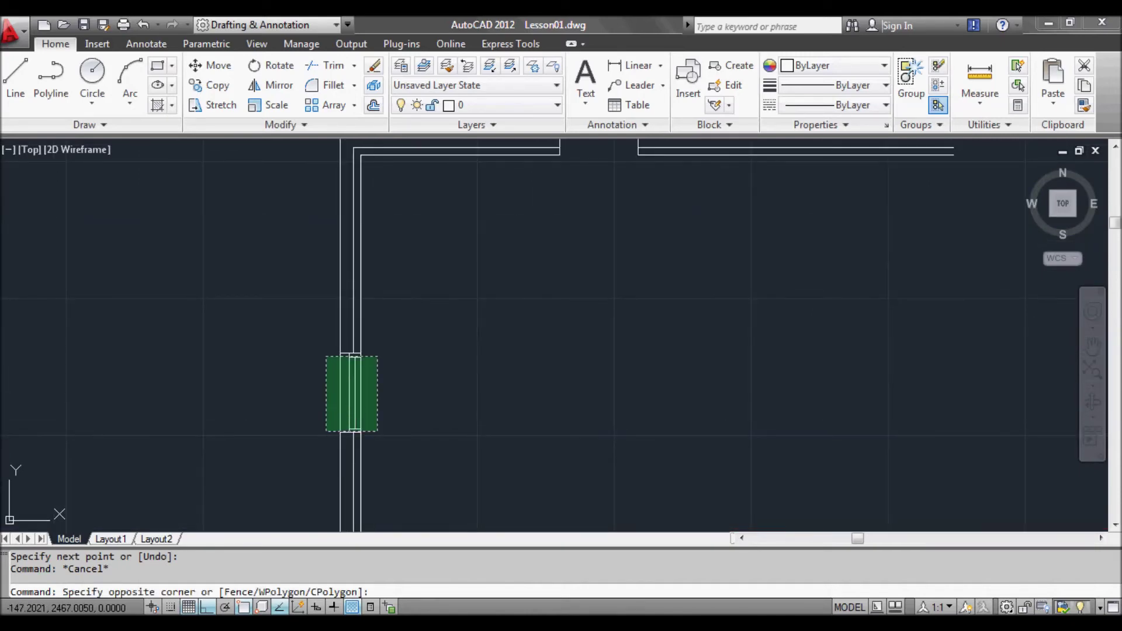
click(327, 355)
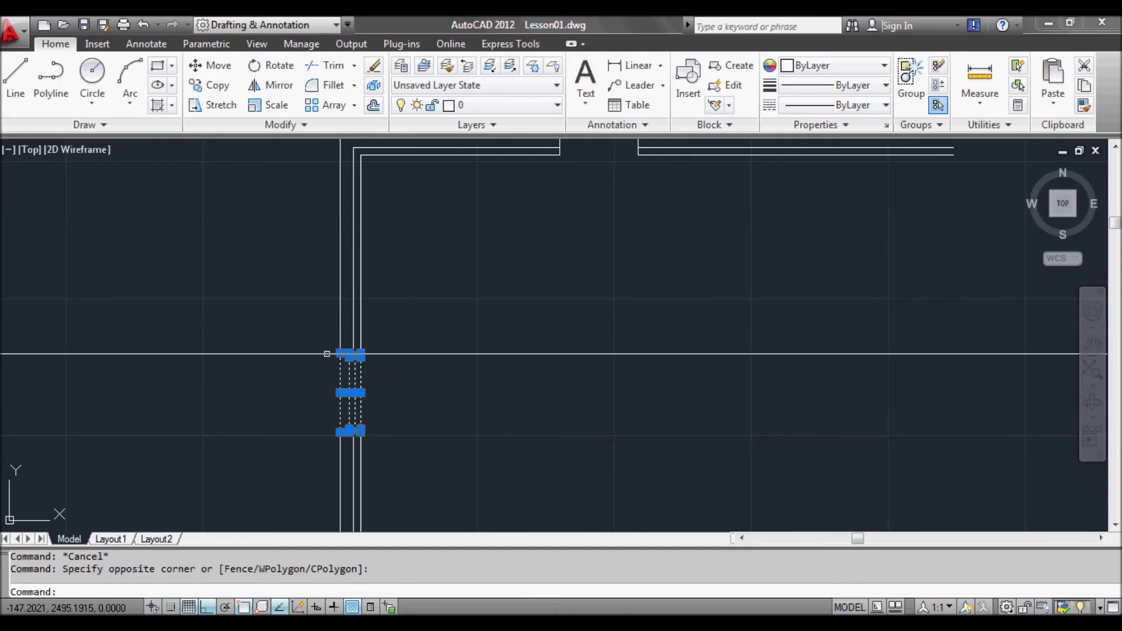
Grip Move-Copy the window from its lower corner to a spot inside the room
click(361, 432)
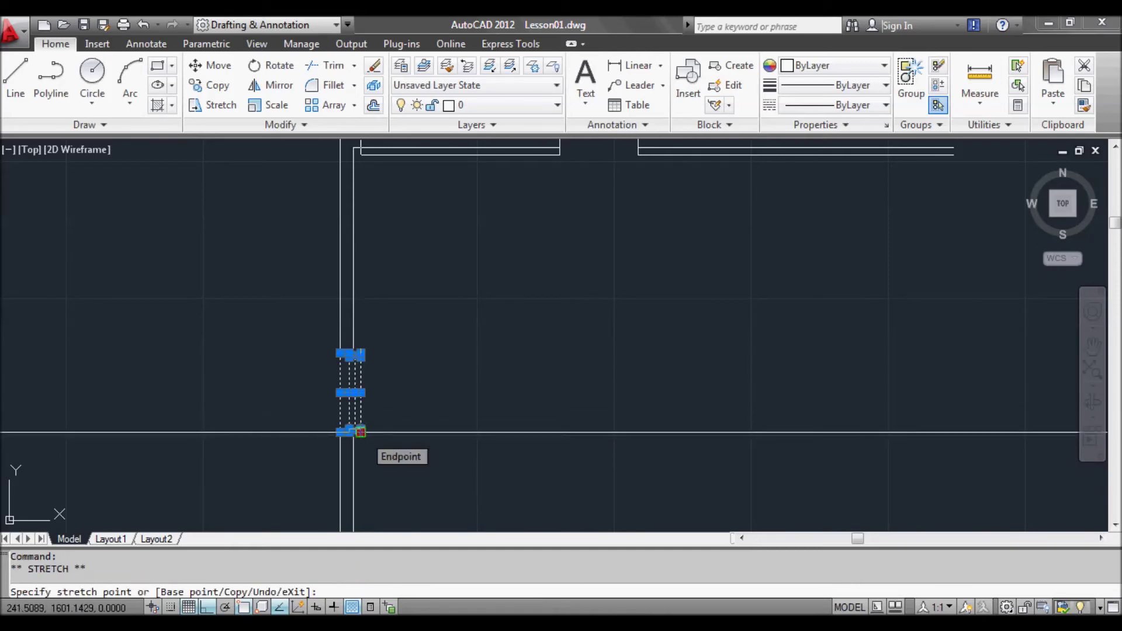
key(space)
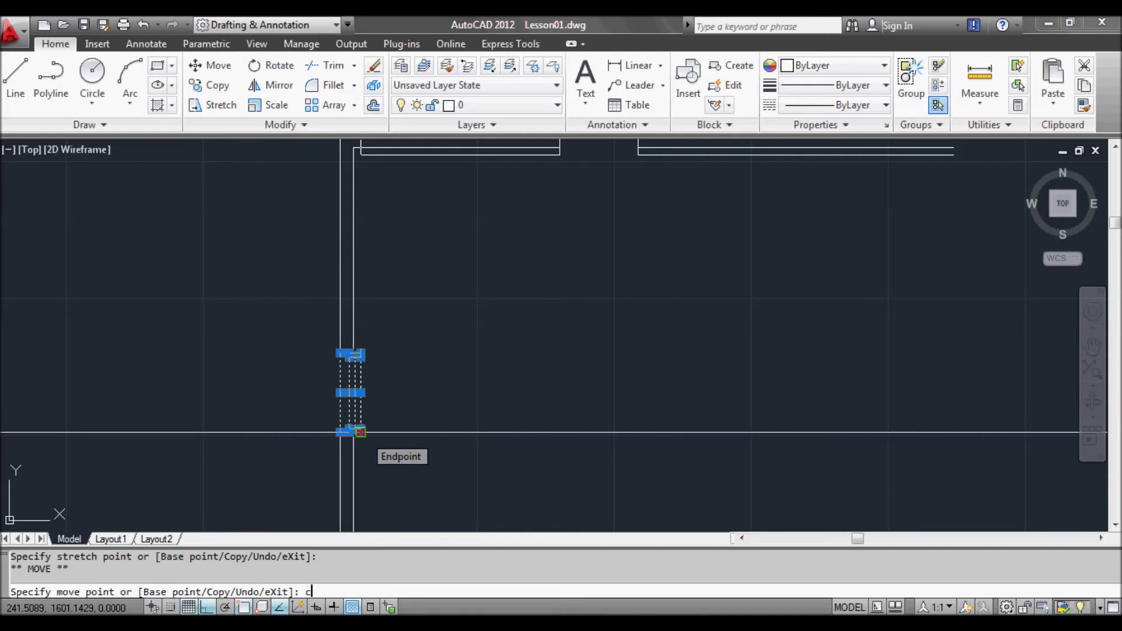
text(c)
key(Return)
click(625, 431)
key(Escape)
key(Escape)
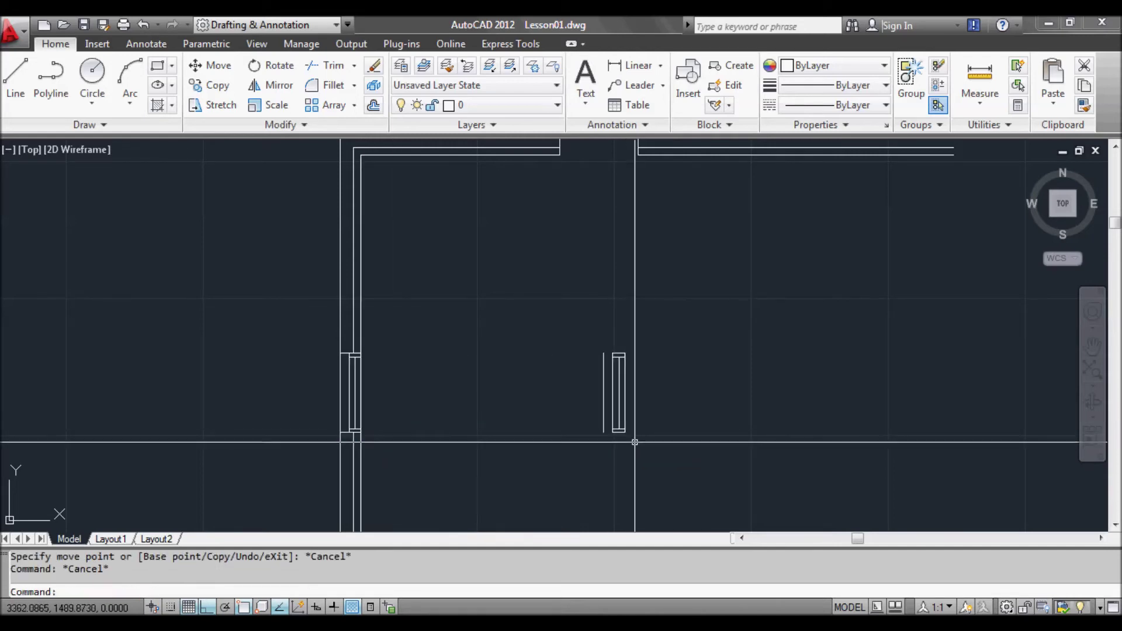
click(651, 457)
click(568, 316)
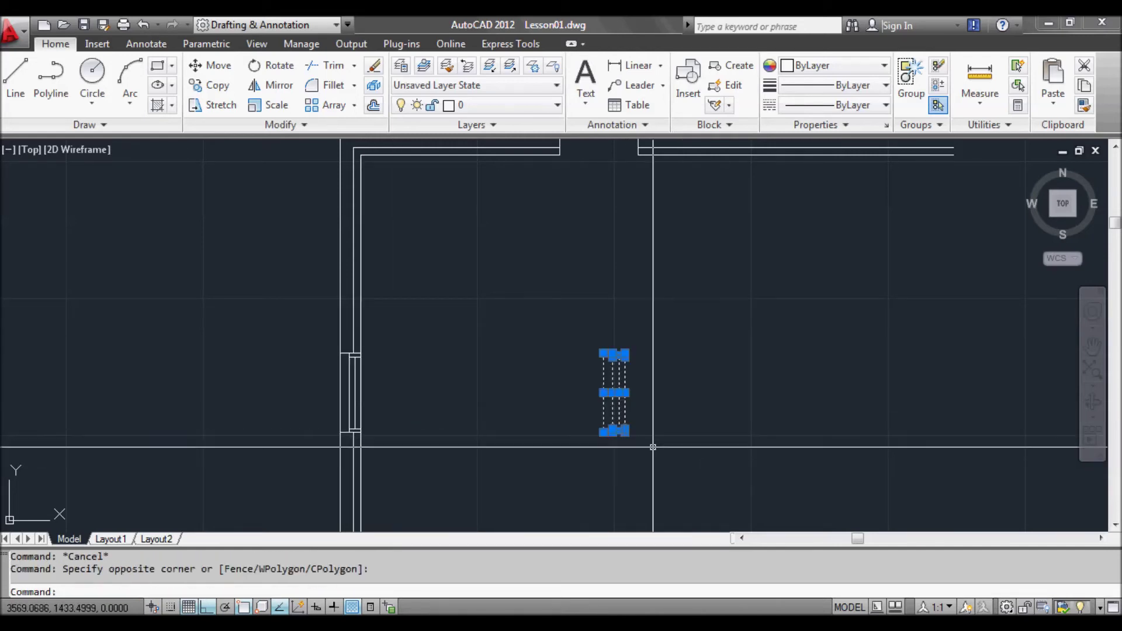
key(Escape)
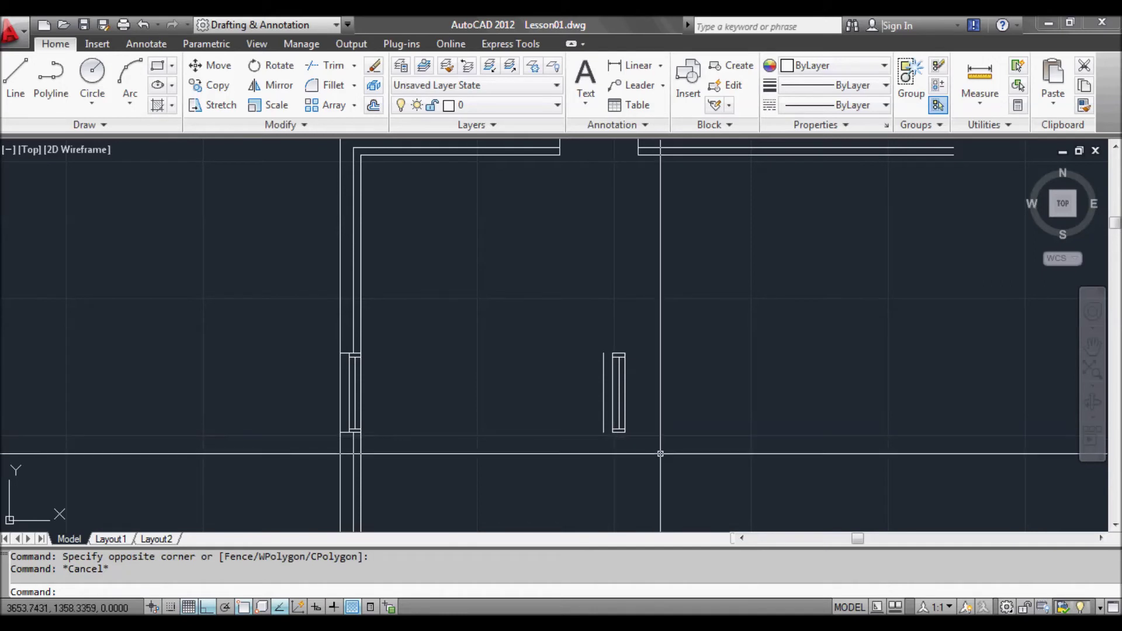
Select the copied window and rotate it 270° about its corner grip so it lies horizontally
middle_drag(666, 419, 631, 443)
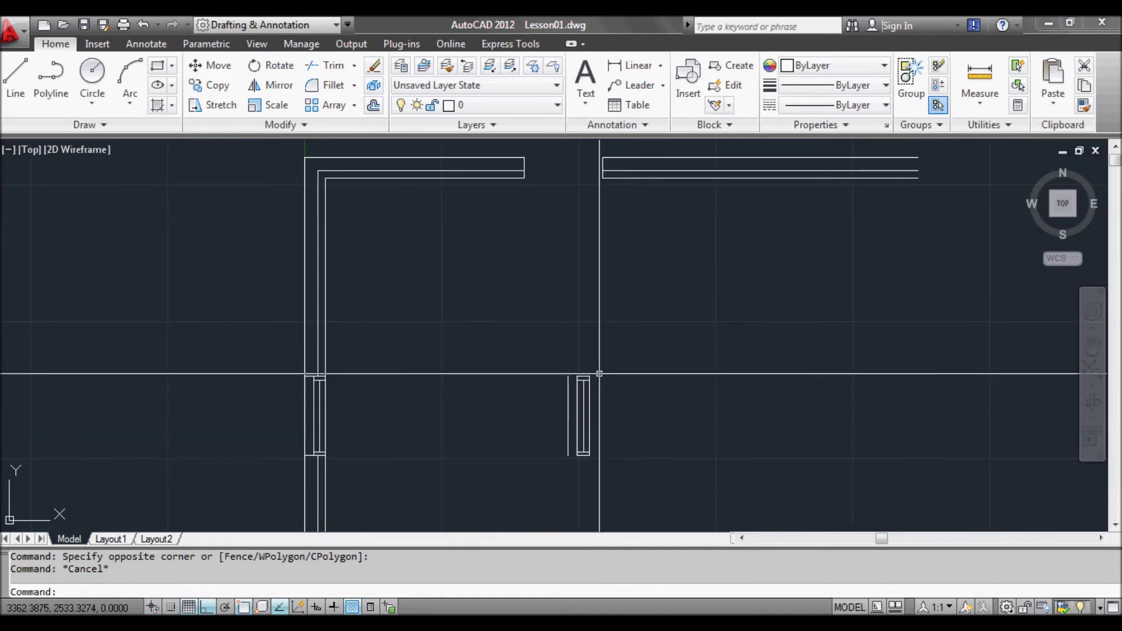
click(636, 481)
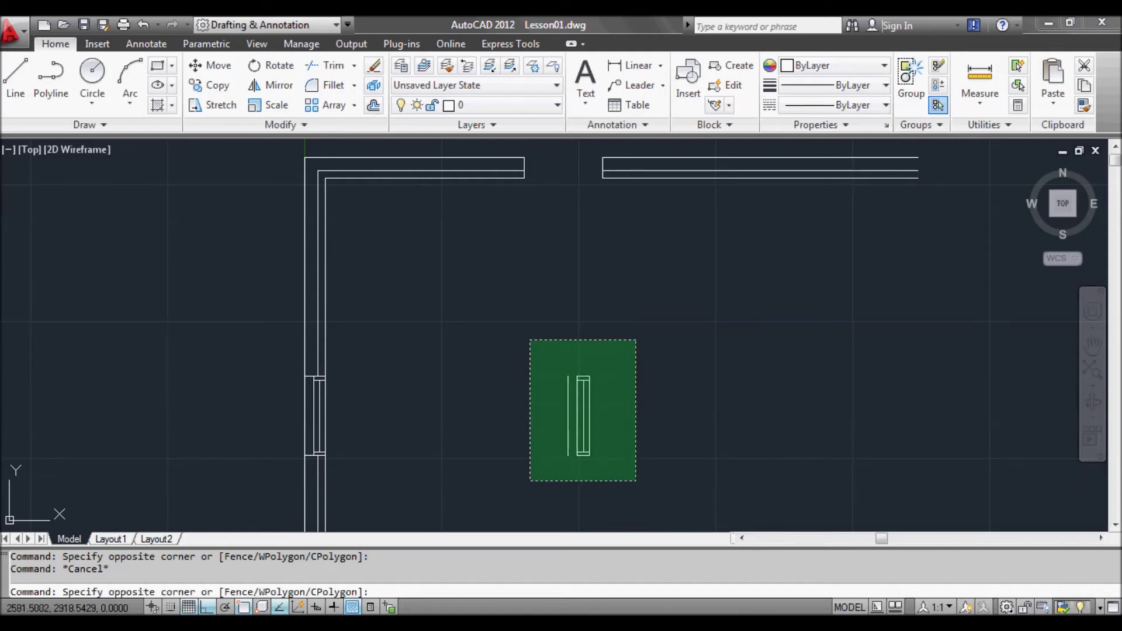
click(531, 340)
scroll(589, 460, up, 2)
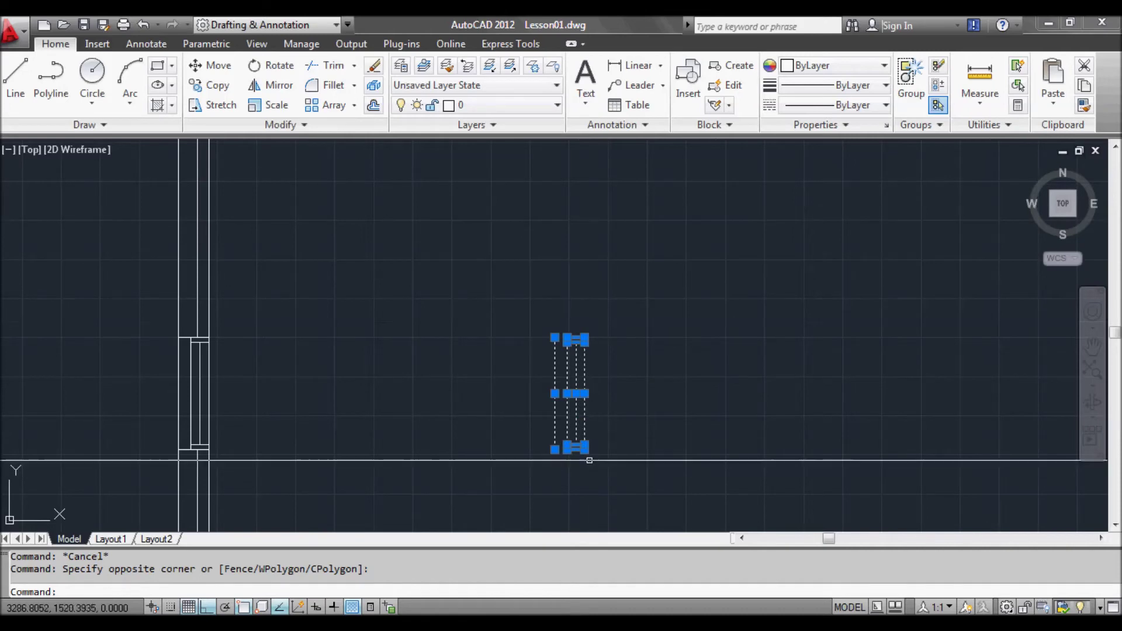
click(585, 449)
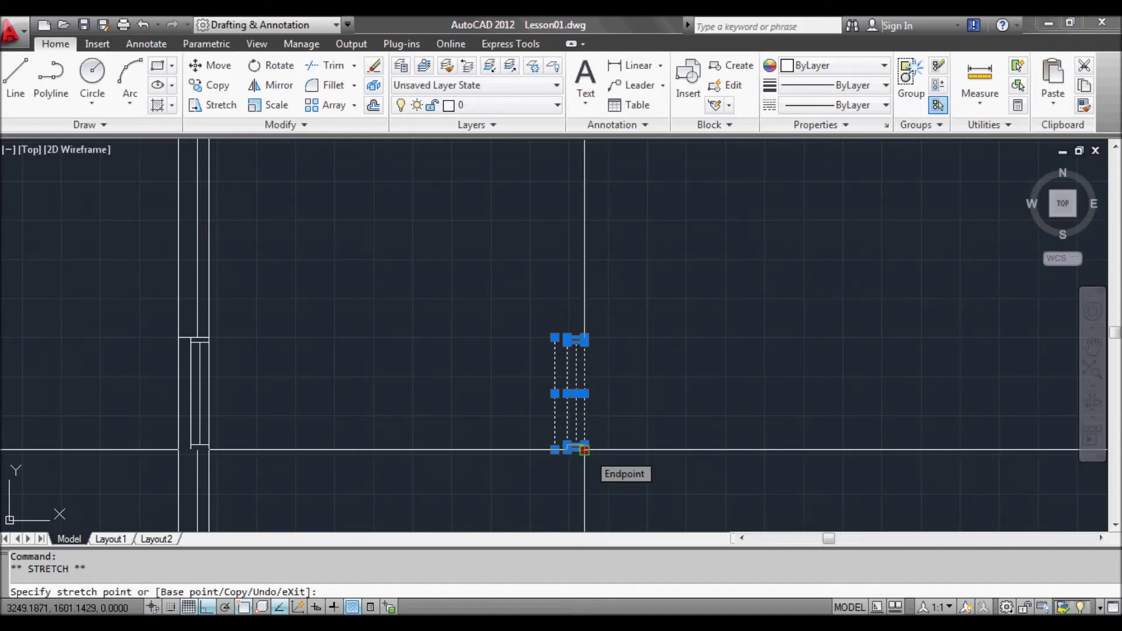
scroll(584, 449, up, 2)
scroll(584, 449, down, 2)
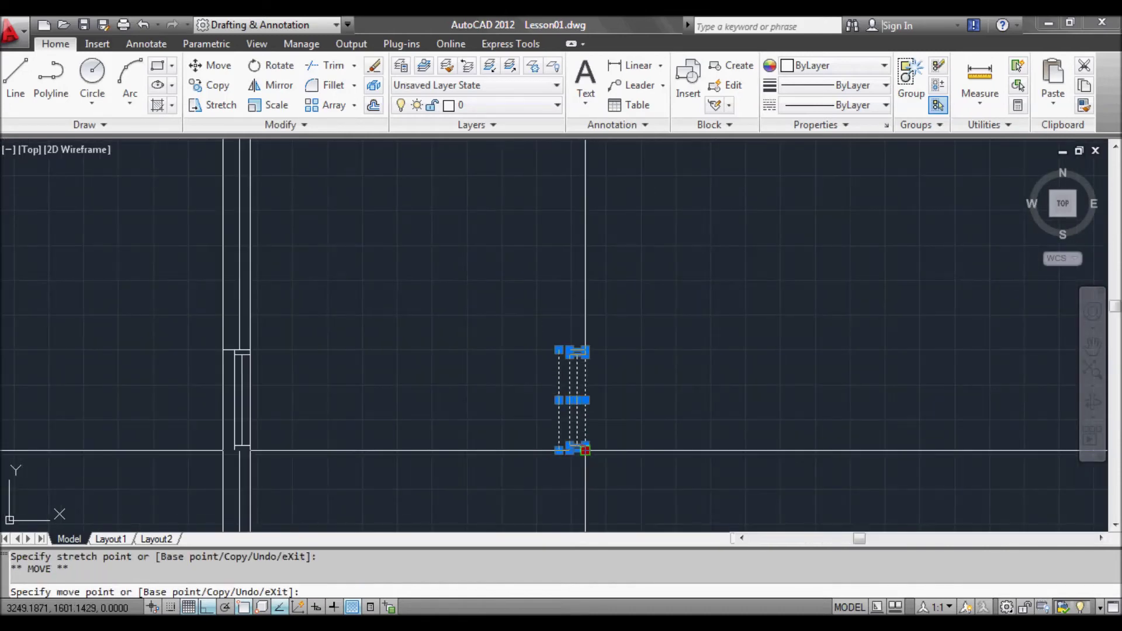
key(space)
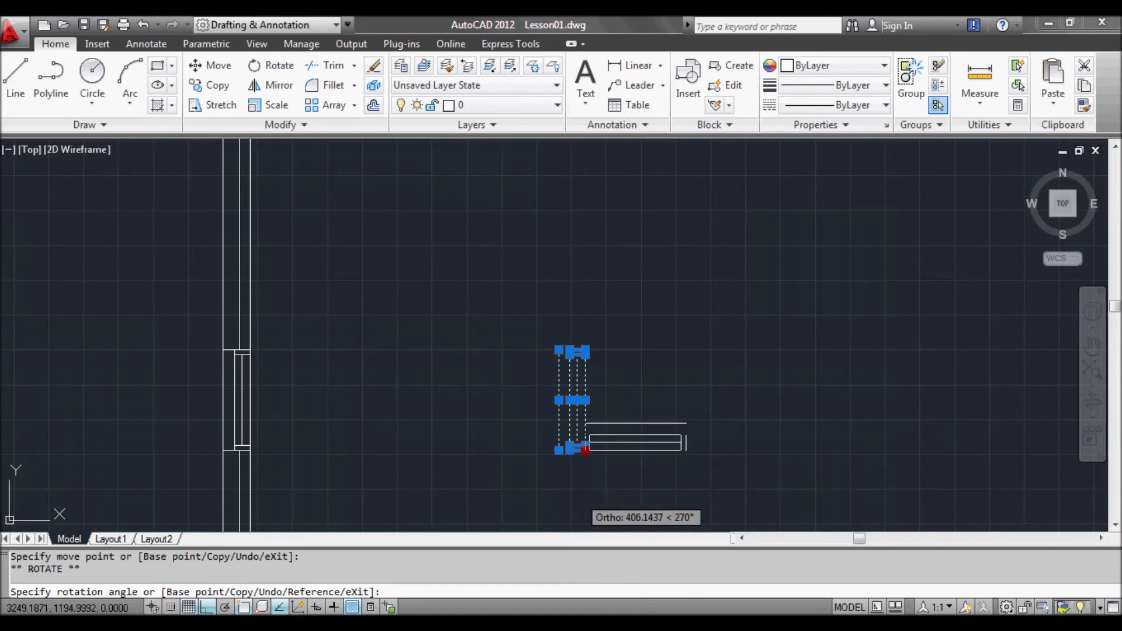
click(572, 489)
Move the rotated window by its corner into the top wall's opening
click(586, 450)
key(space)
scroll(585, 450, down, 2)
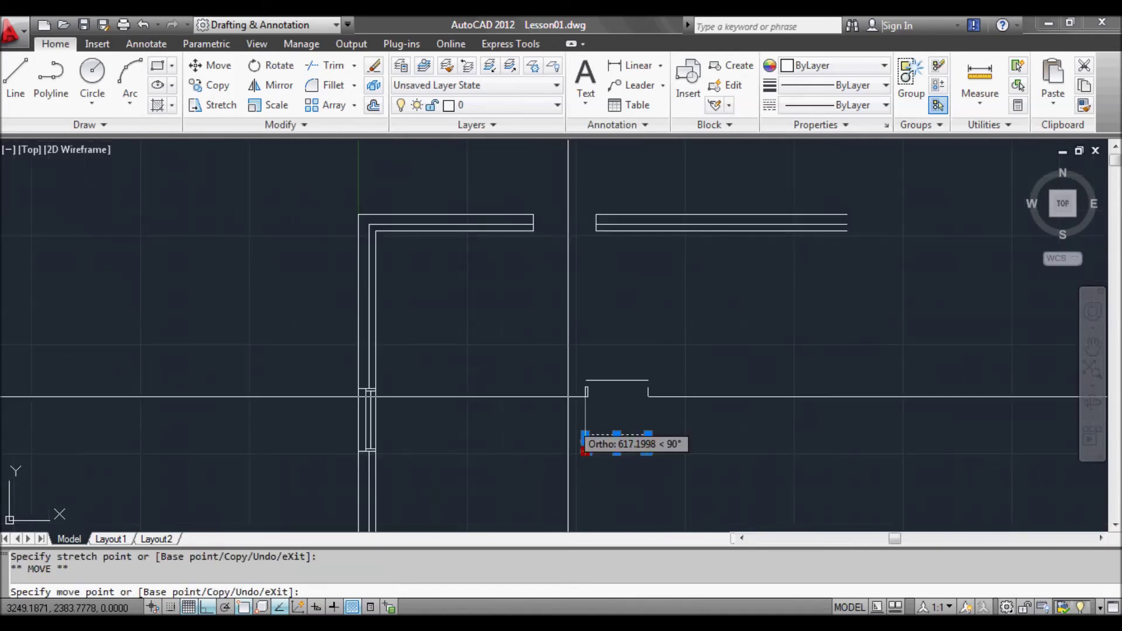
click(533, 231)
key(Escape)
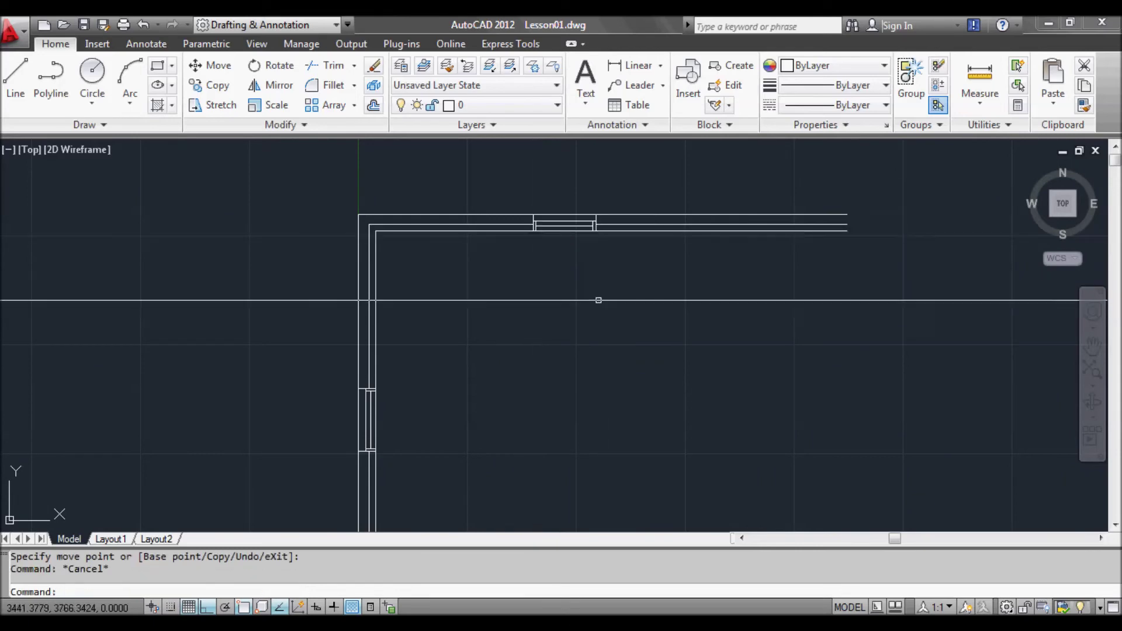
middle_drag(590, 301, 601, 332)
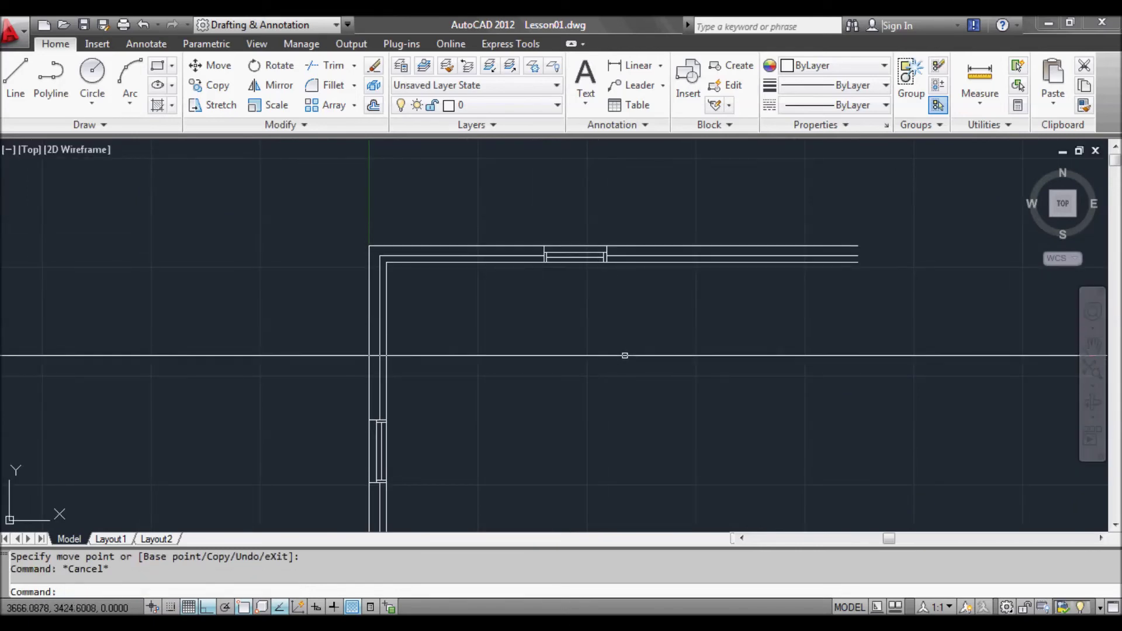
mouse_move(646, 338)
middle_down()
mouse_move(624, 356)
mouse_move(543, 321)
mouse_move(476, 363)
middle_up()
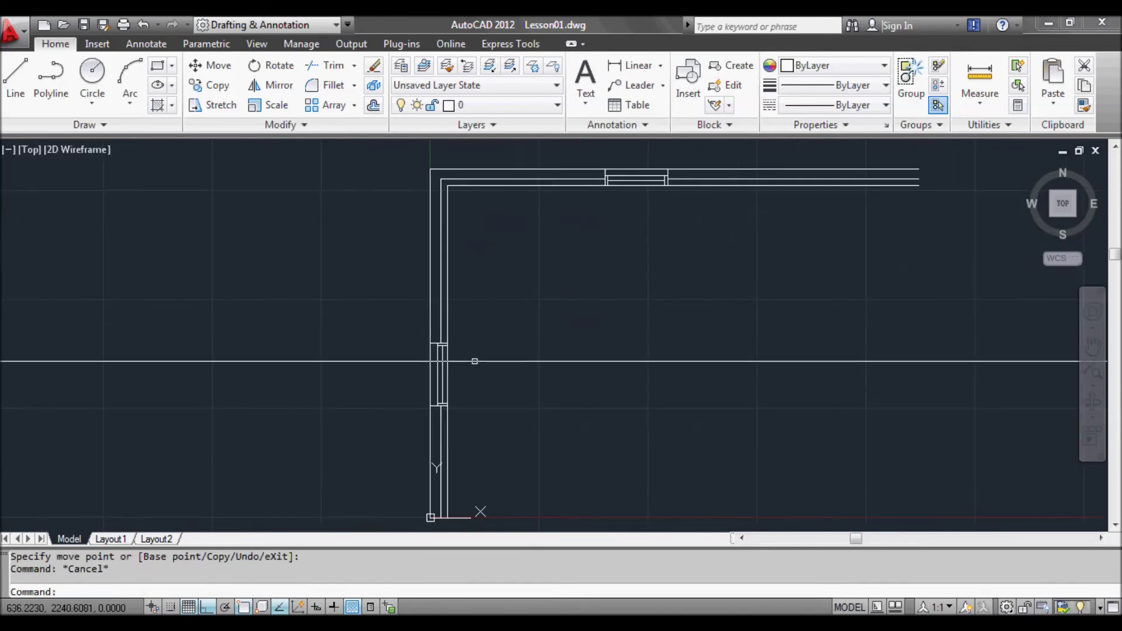
scroll(544, 260, up, 4)
middle_drag(544, 261, 572, 287)
click(586, 308)
scroll(586, 307, up, 2)
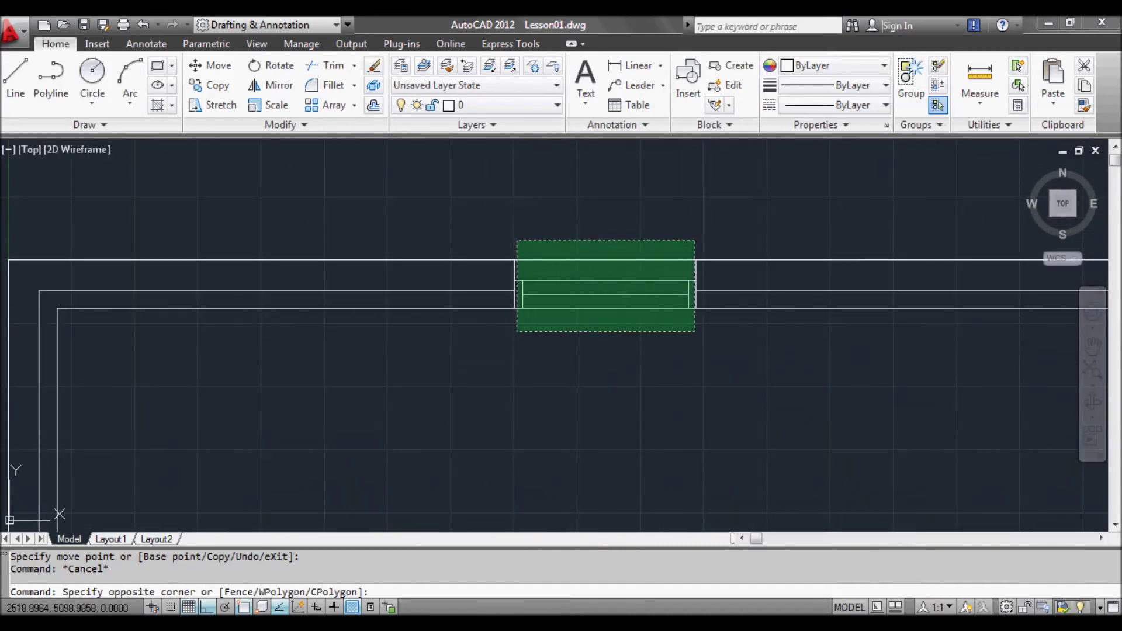
click(517, 240)
scroll(520, 335, down, 2)
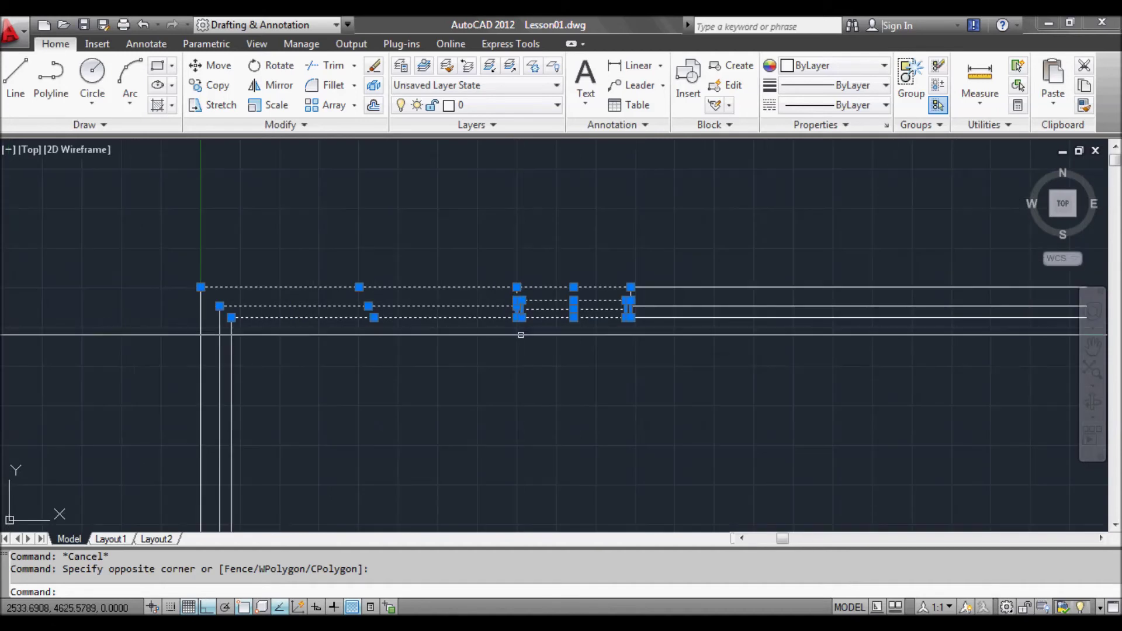
scroll(521, 335, down, 1)
scroll(463, 345, up, 1)
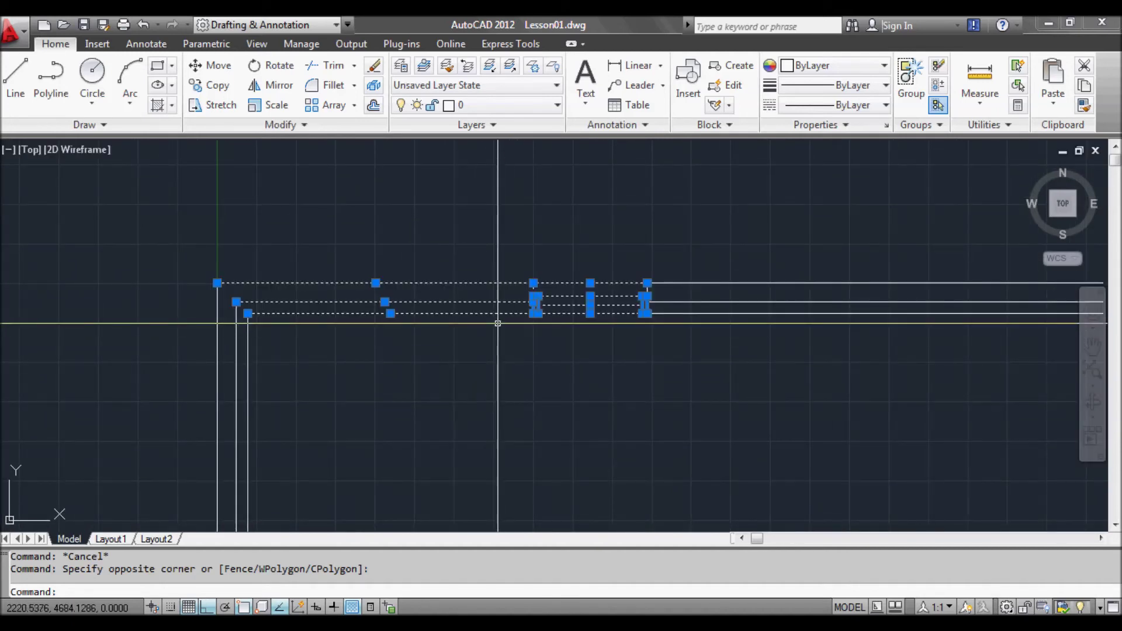
shift+click(493, 313)
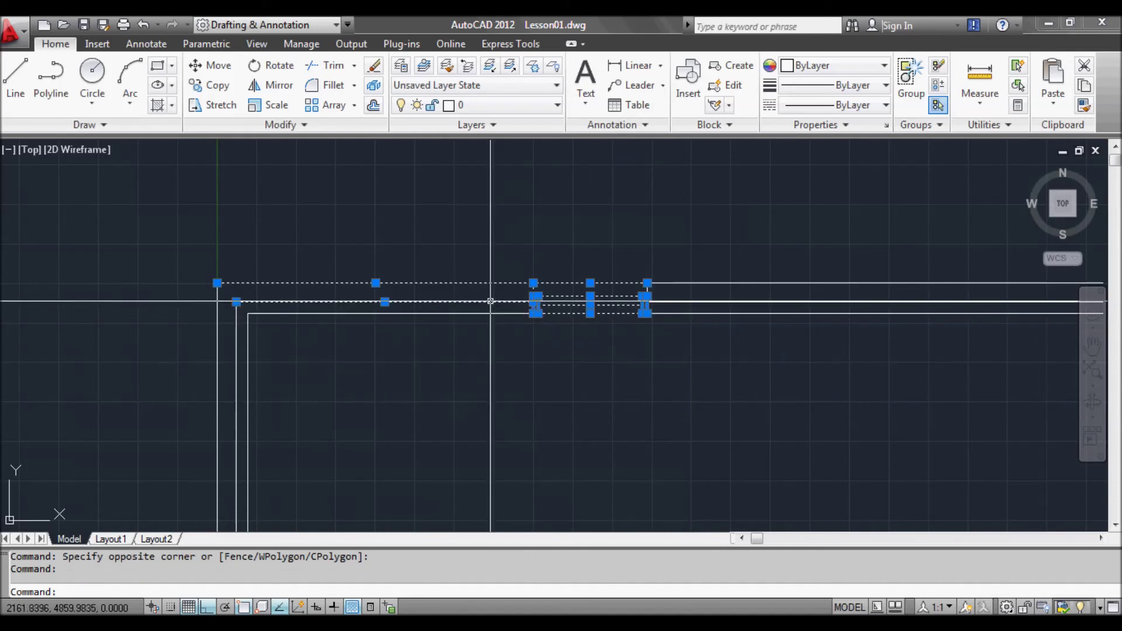
shift+click(490, 283)
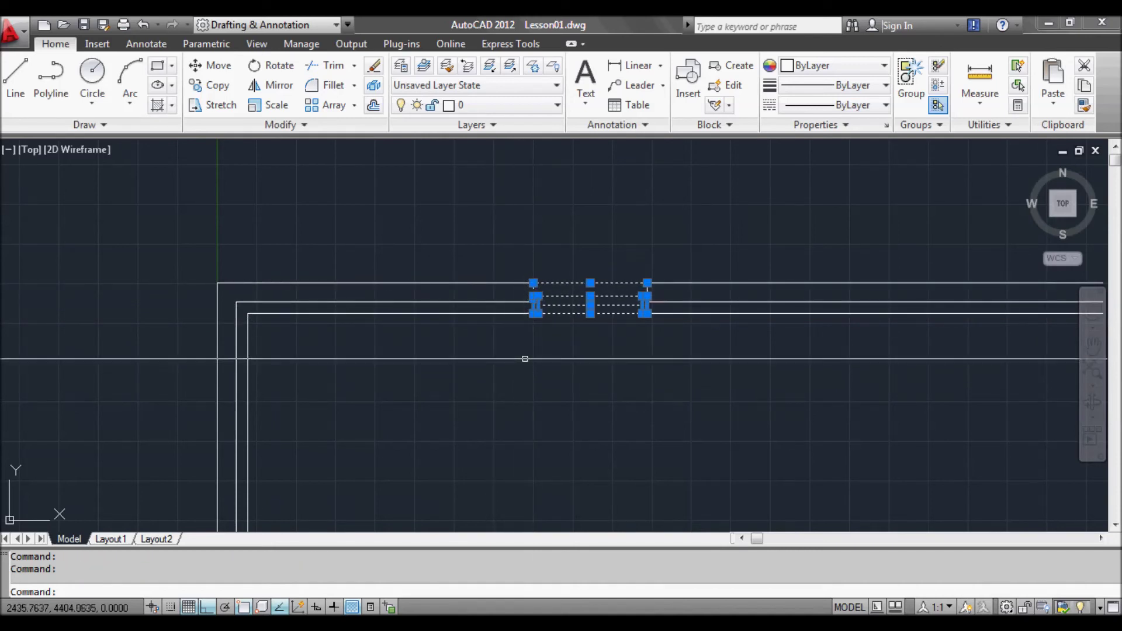
key(Escape)
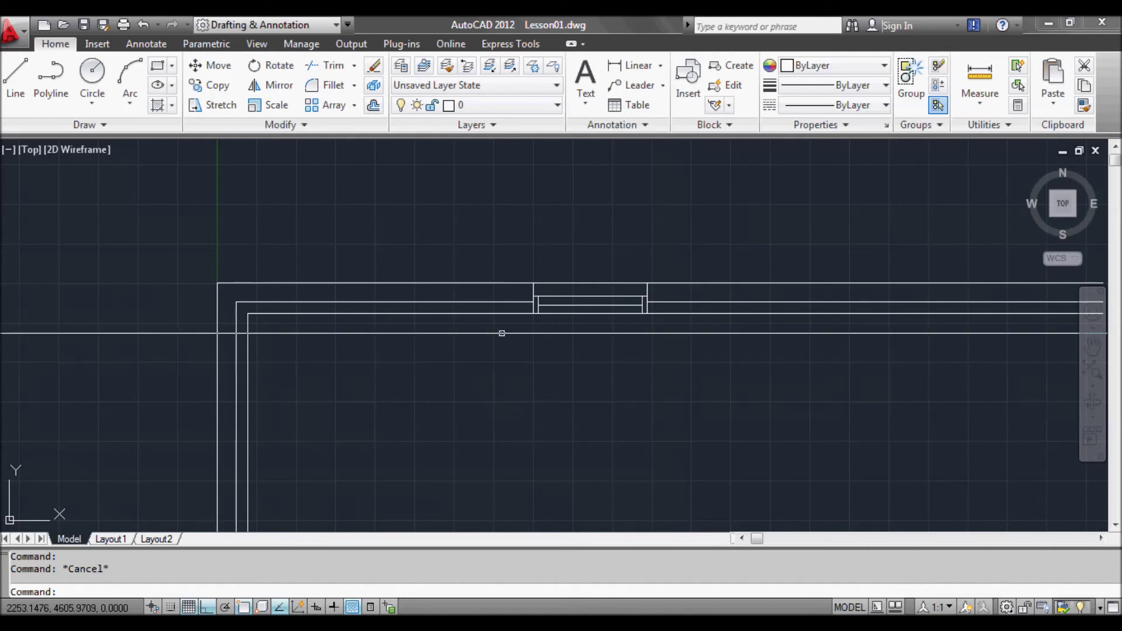
mouse_move(646, 334)
middle_down()
mouse_move(584, 363)
mouse_move(589, 370)
mouse_move(546, 371)
middle_up()
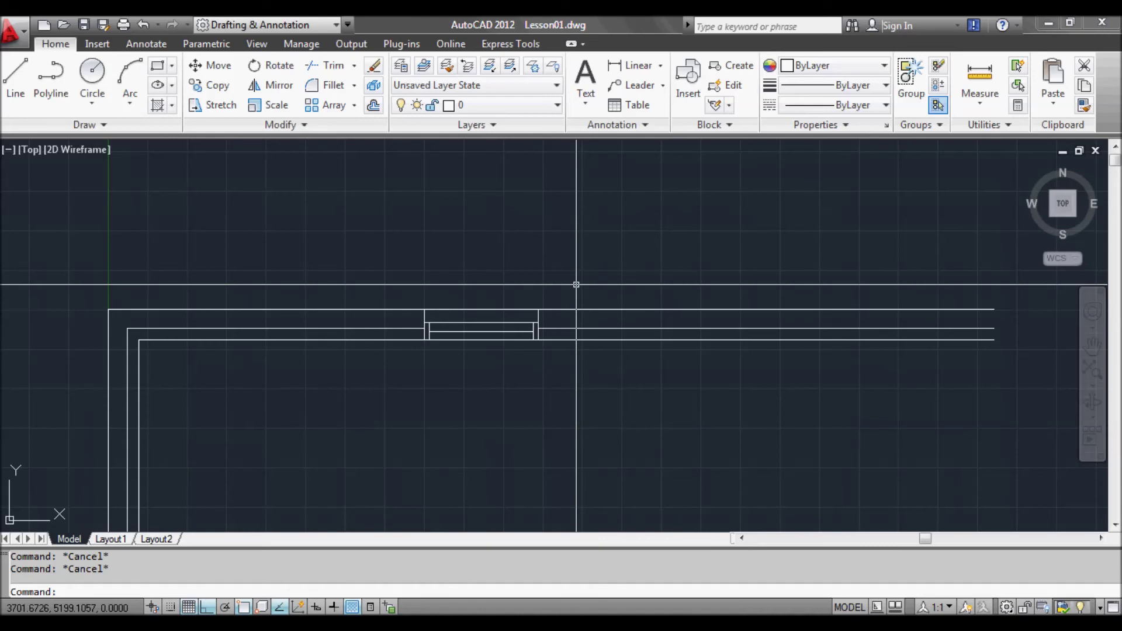
scroll(577, 284, up, 2)
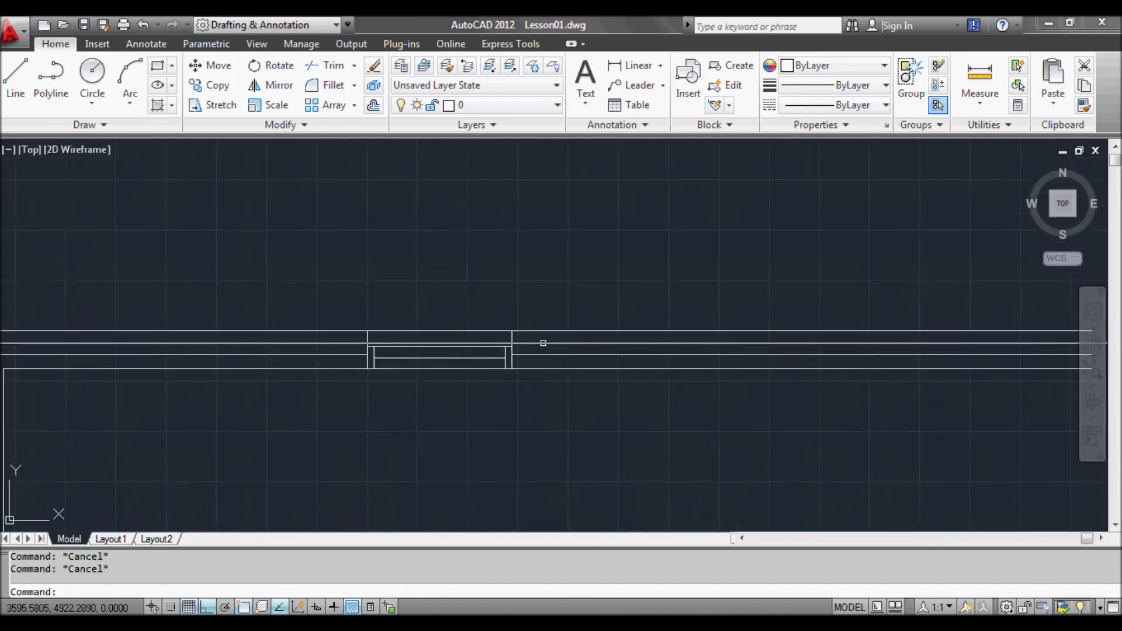
scroll(543, 343, up, 2)
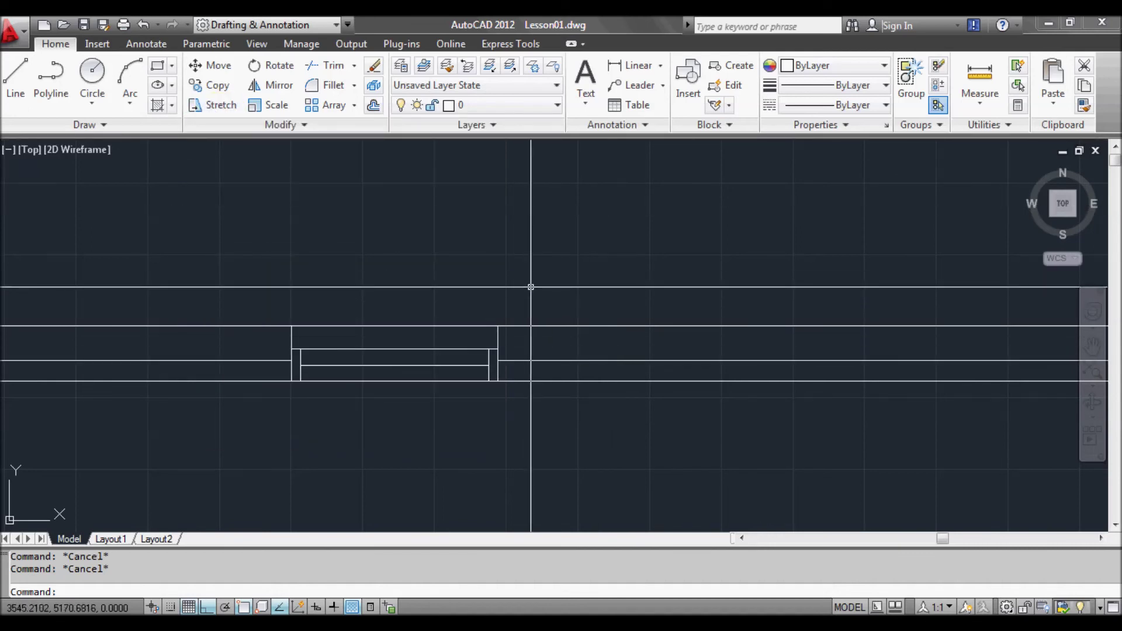
text(s)
Begin a stretch by picking the window's right-end frame lines individually, then cancel that selection
key(Return)
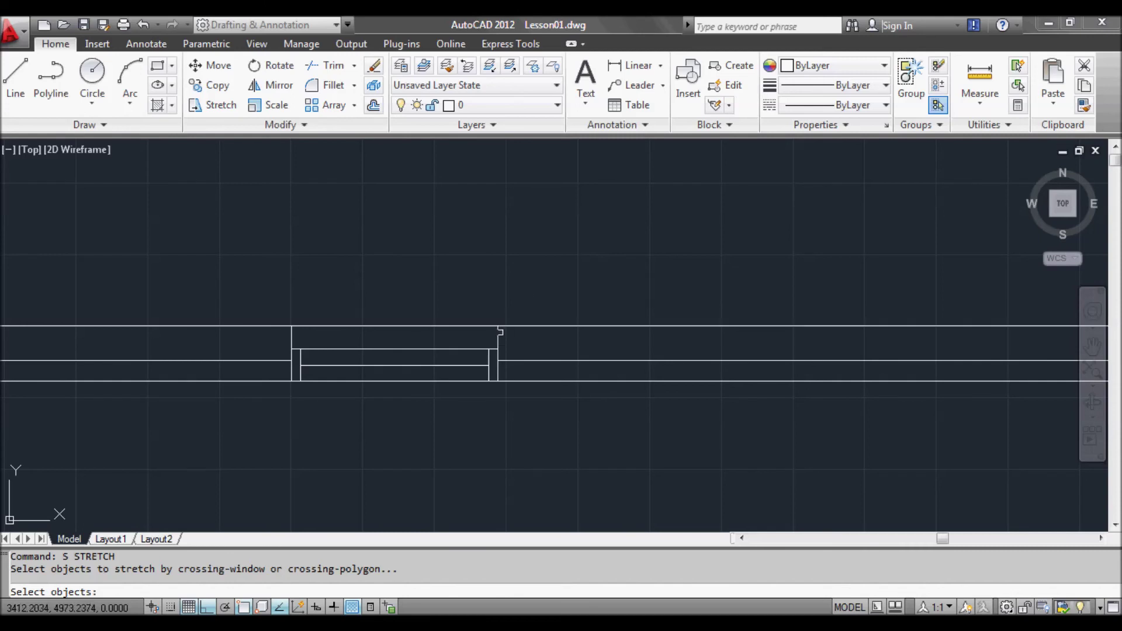
click(499, 336)
click(490, 359)
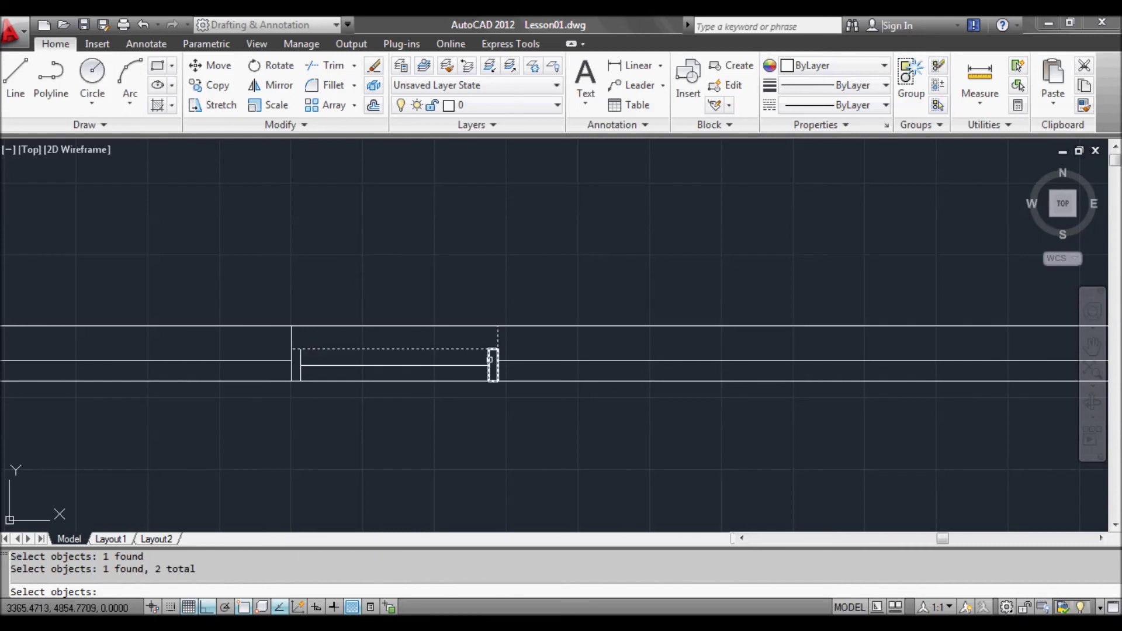
key(Escape)
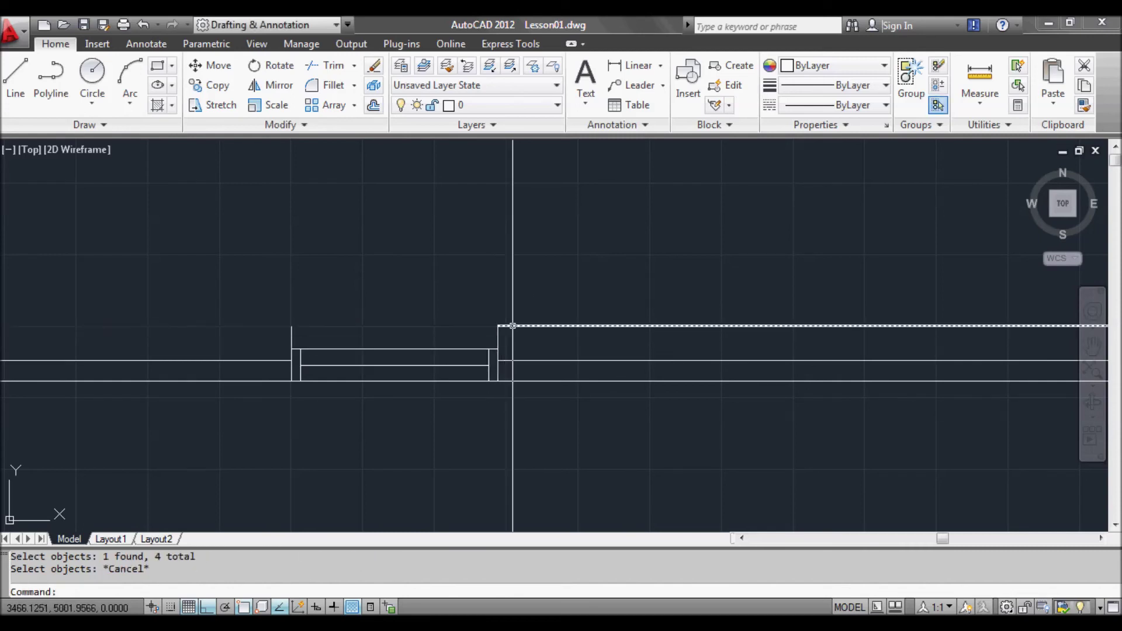
Crossing-select the window's right end and stretch it 600 units to the right
text(s)
key(Return)
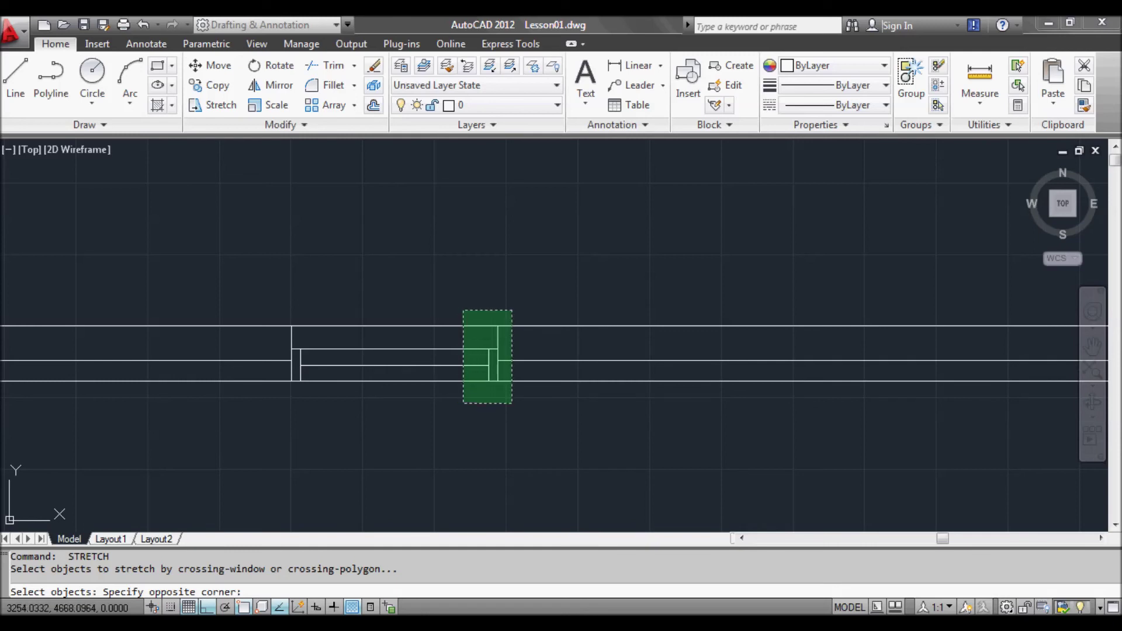
click(464, 402)
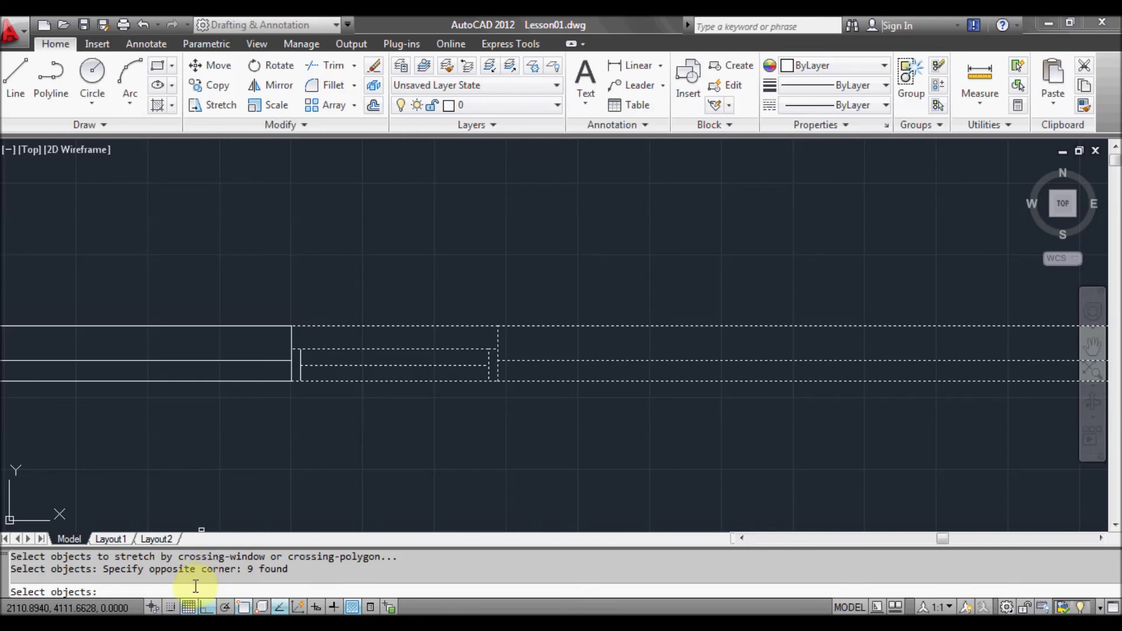
key(Return)
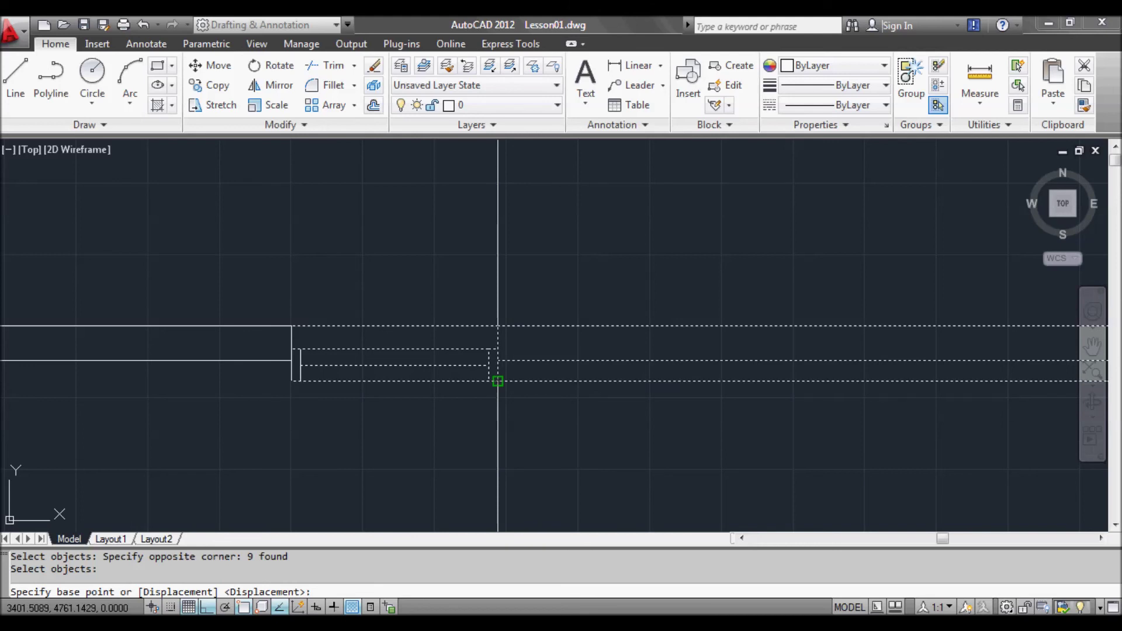
click(497, 382)
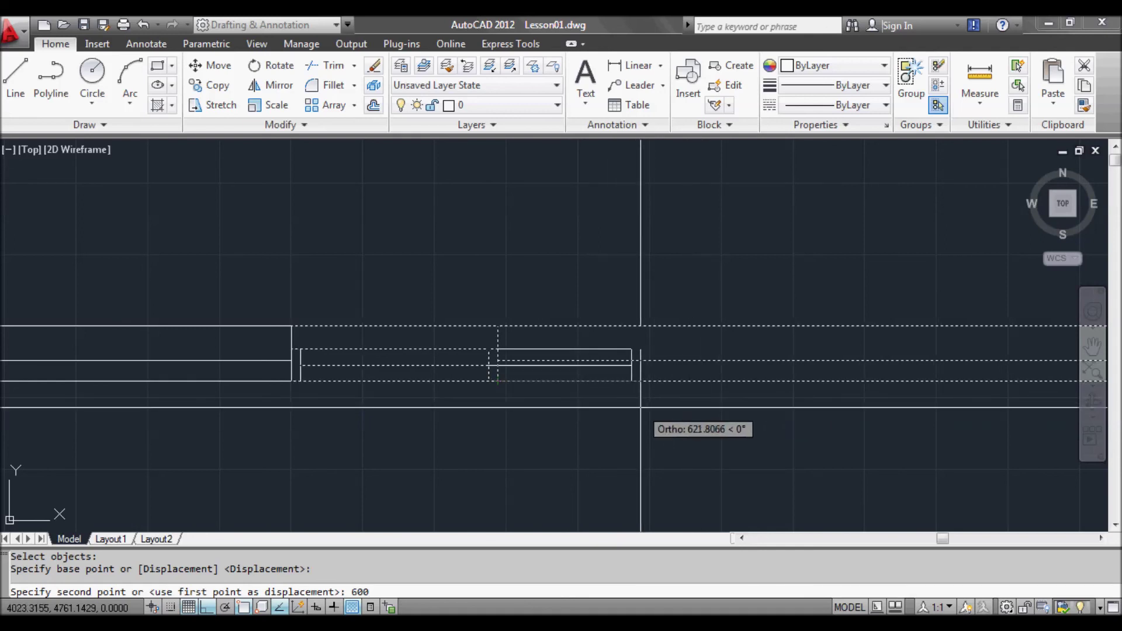
key(Return)
scroll(641, 407, down, 3)
mouse_move(646, 446)
middle_down()
mouse_move(580, 445)
mouse_move(550, 361)
mouse_move(551, 325)
mouse_move(547, 338)
middle_up()
scroll(549, 360, down, 3)
scroll(513, 281, up, 2)
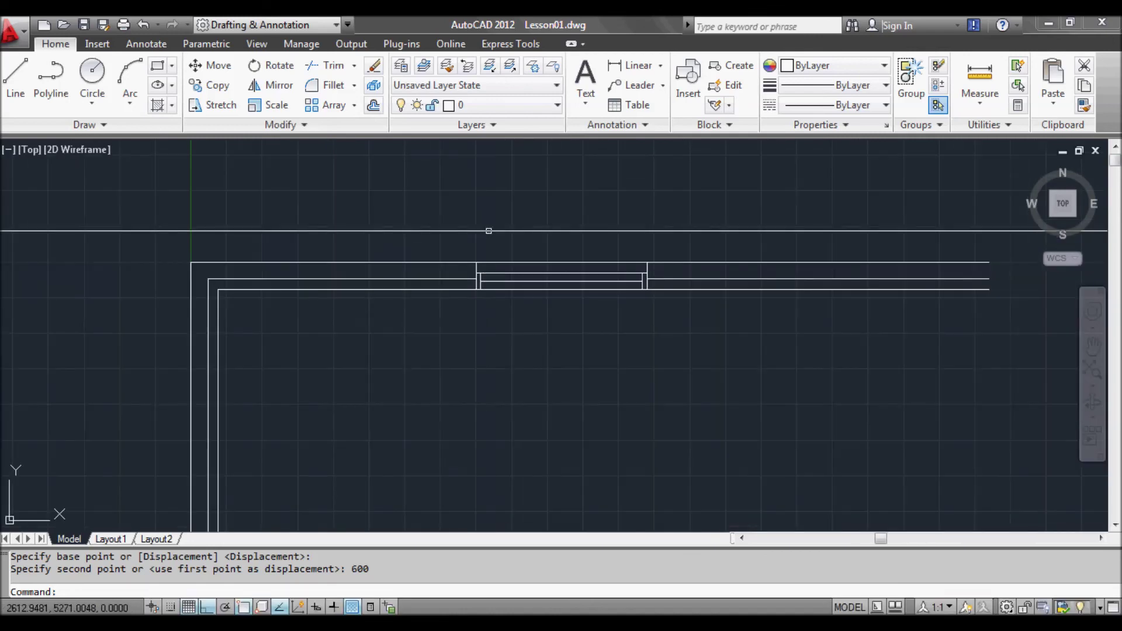
middle_drag(566, 376, 531, 318)
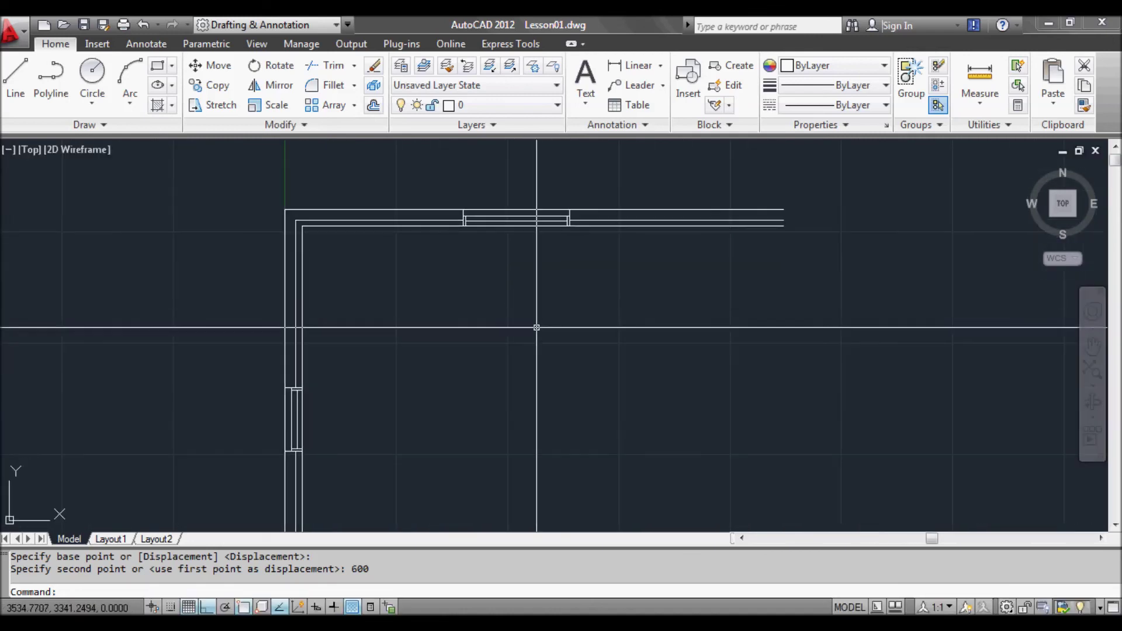
scroll(533, 326, down, 2)
middle_drag(551, 363, 526, 336)
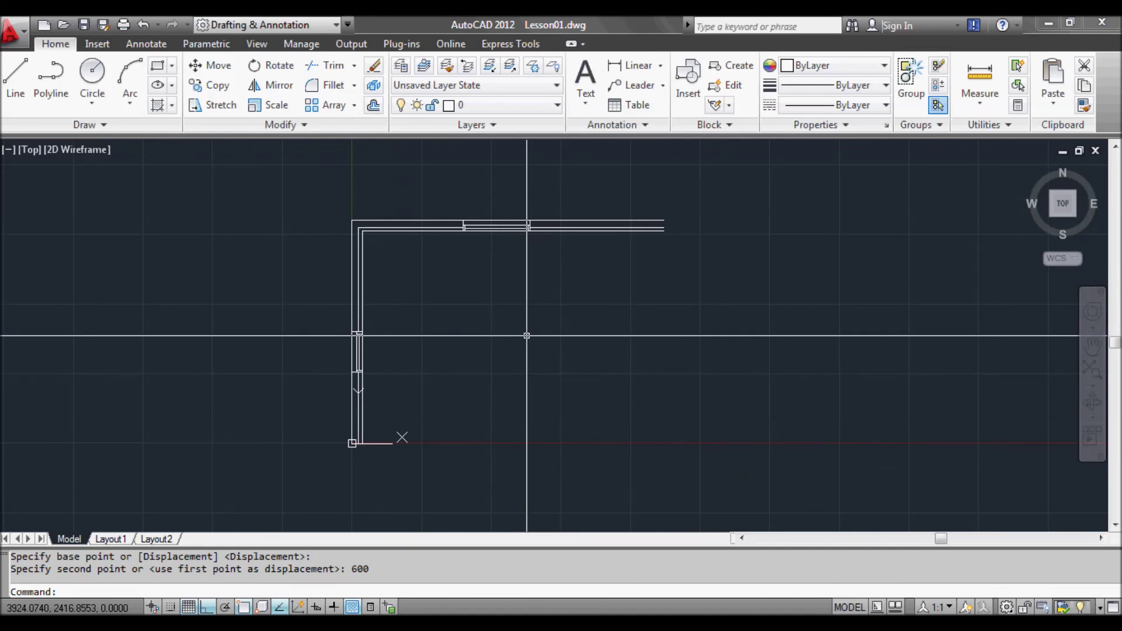
middle_drag(507, 283, 531, 326)
scroll(505, 325, up, 2)
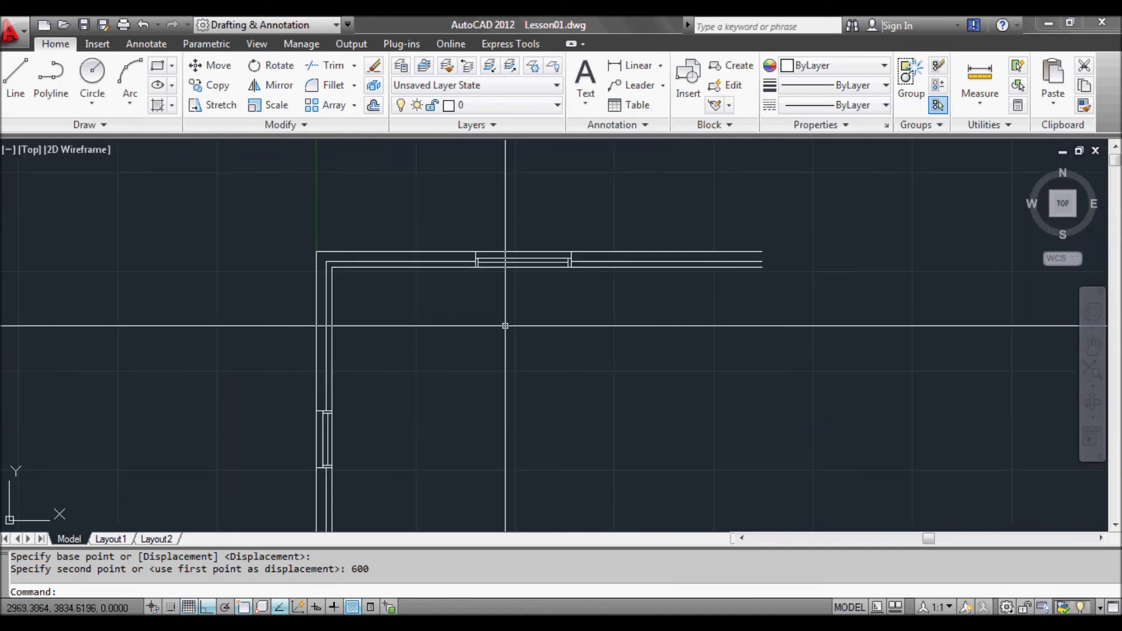
middle_drag(461, 368, 468, 338)
scroll(466, 331, down, 2)
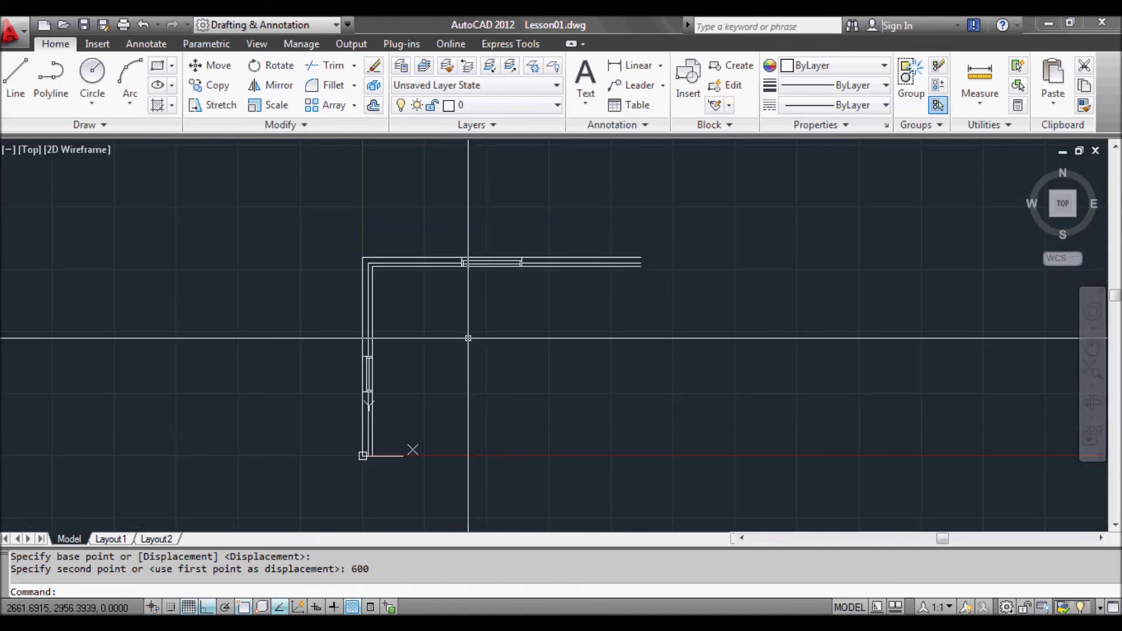